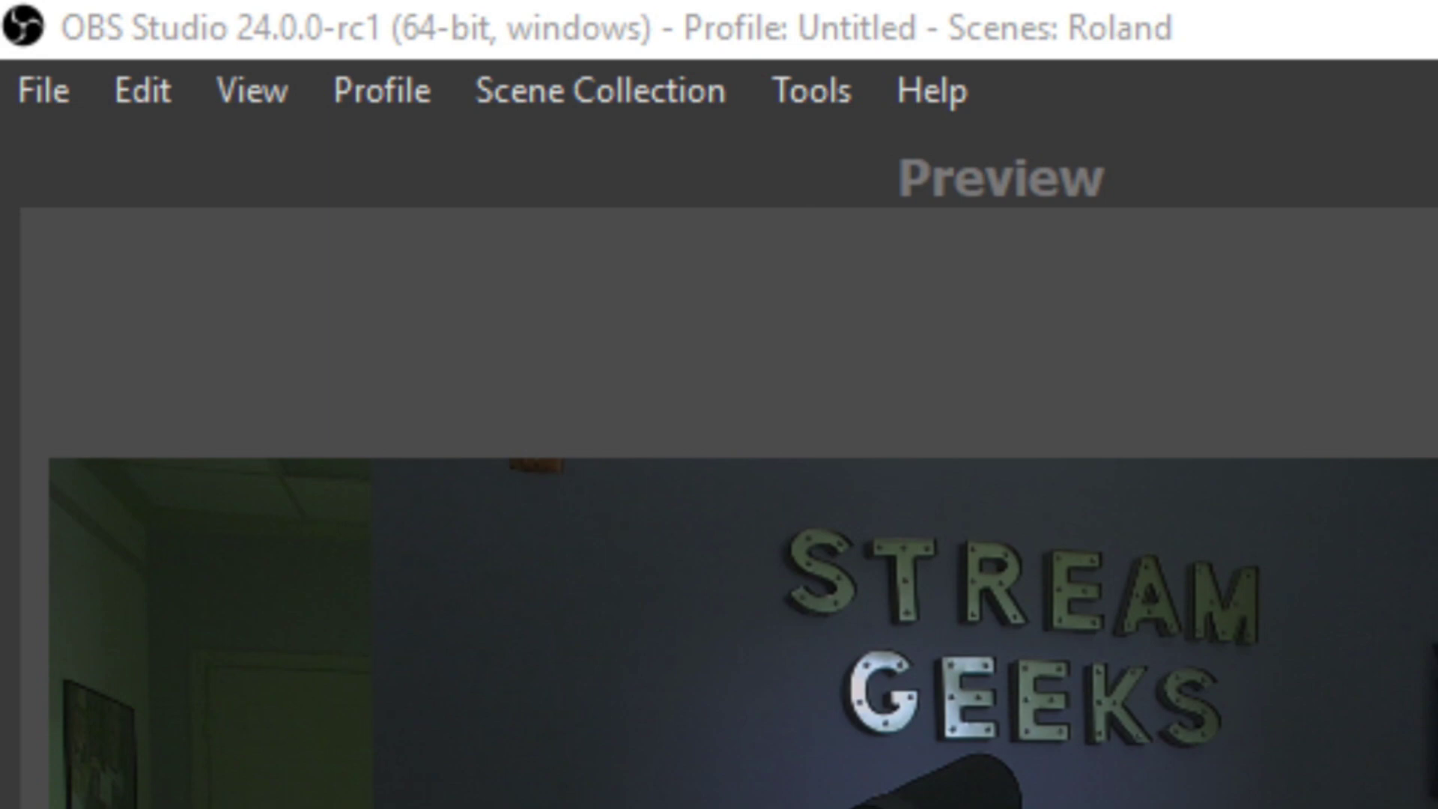
Step: Open the Custom Browser Docks dialog from View > Docks in the OBS window
{"action": "left_click", "coordinate": [273, 29]}
{"action": "left_click", "coordinate": [239, 94]}
{"action": "mouse_move", "coordinate": [393, 259]}
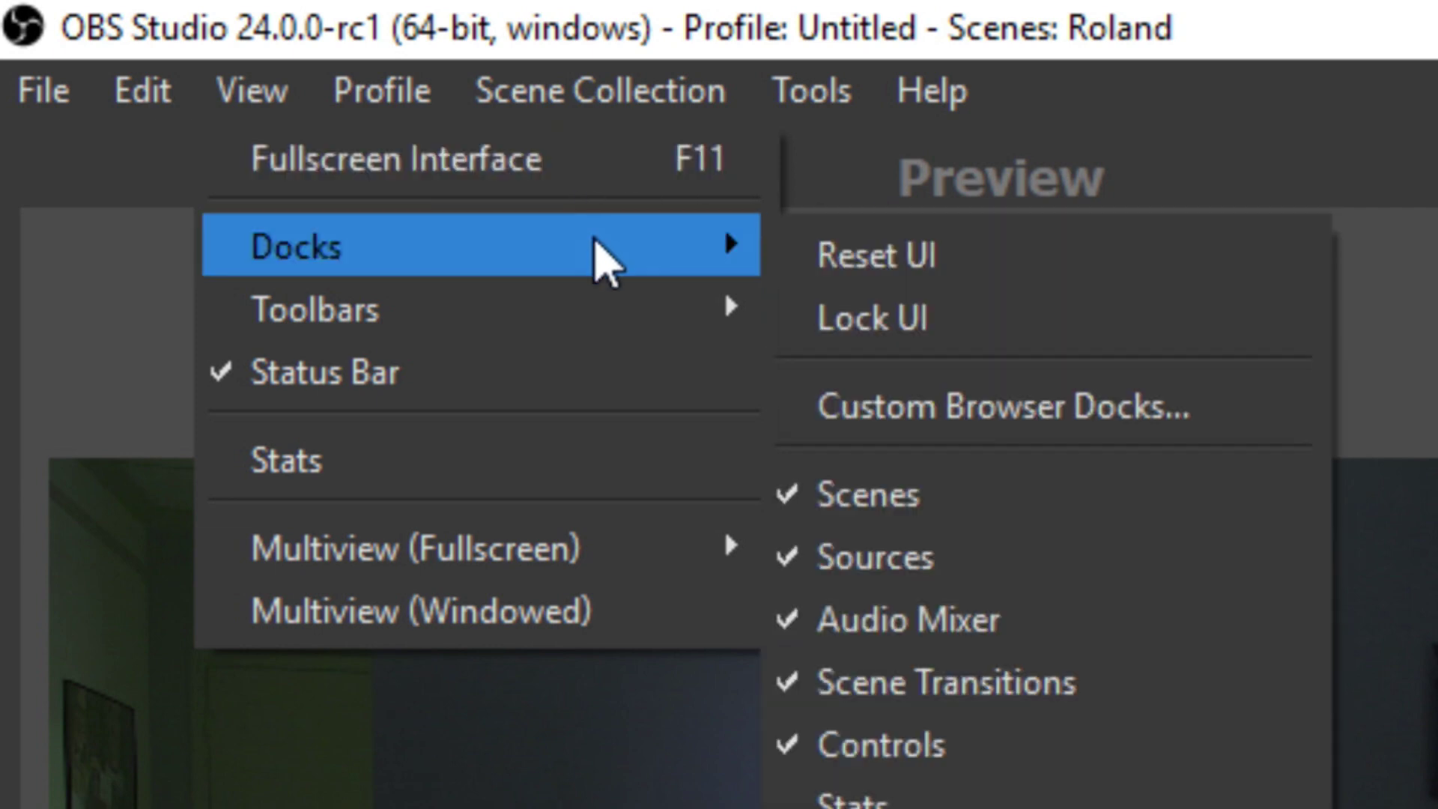
{"action": "left_click", "coordinate": [1082, 448]}
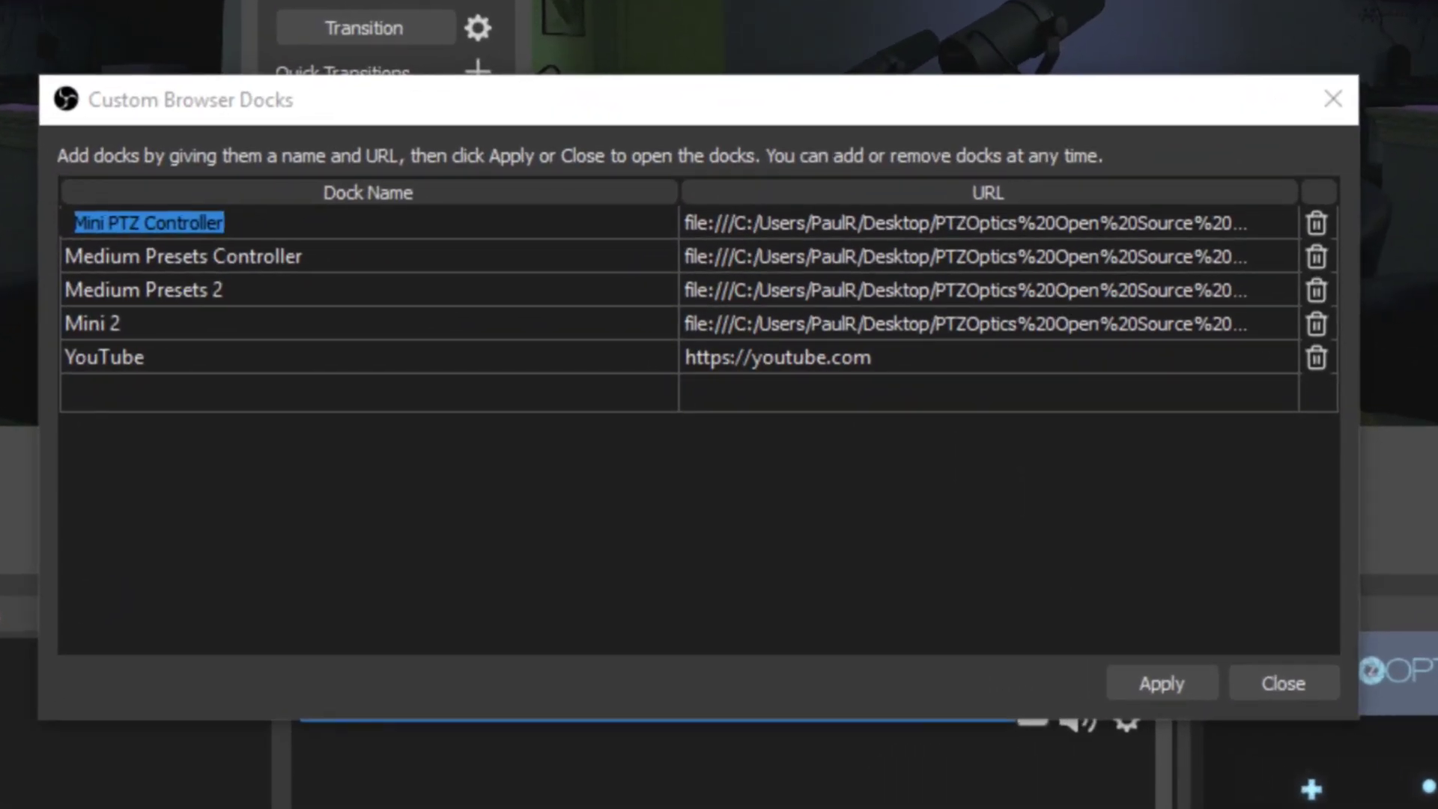
Step: Inspect the Mini PTZ Controller dock's name and URL and the YouTube dock's URL
{"action": "left_click", "coordinate": [285, 222]}
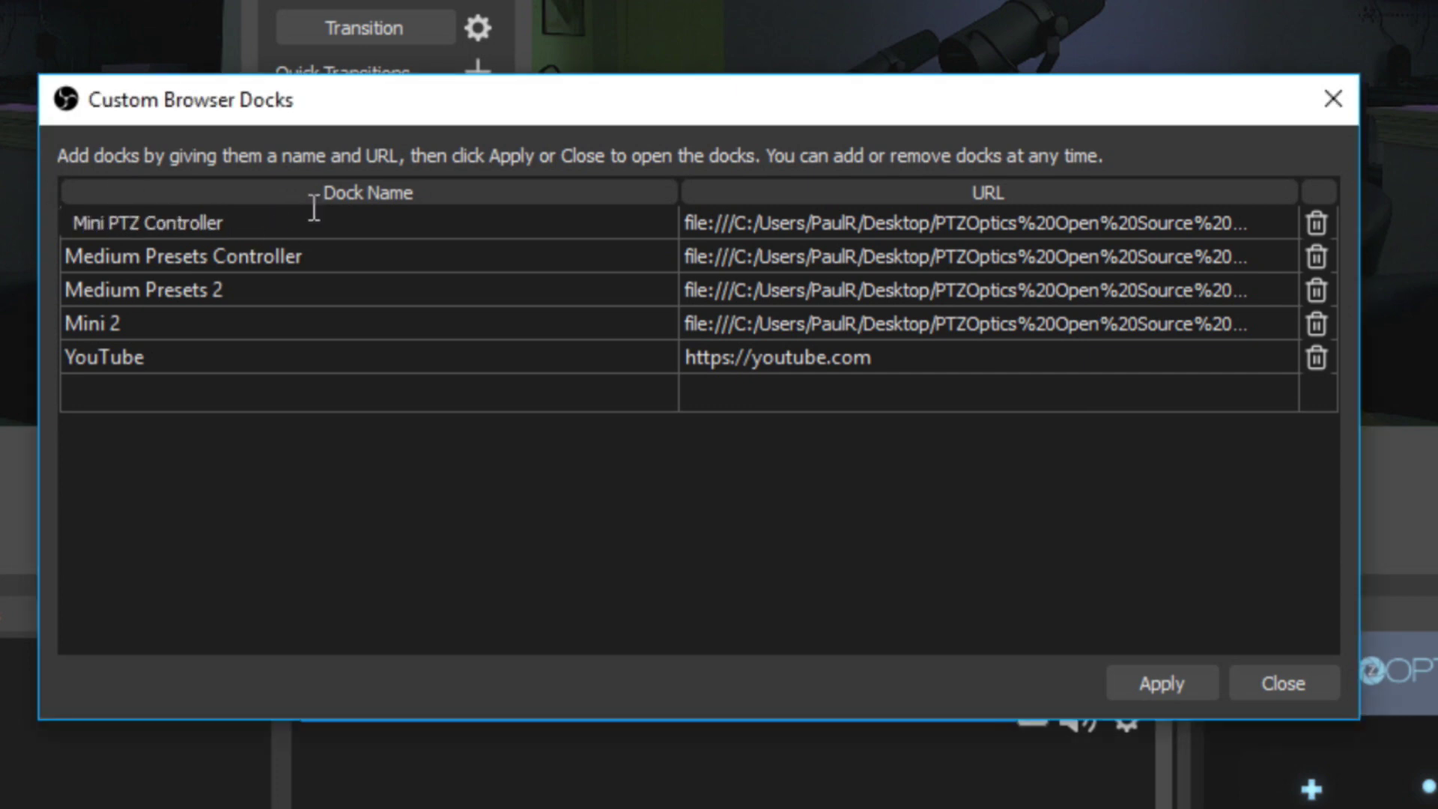
{"action": "left_click_drag", "start_coordinate": [314, 208], "coordinate": [689, 224]}
{"action": "double_click", "coordinate": [1025, 232]}
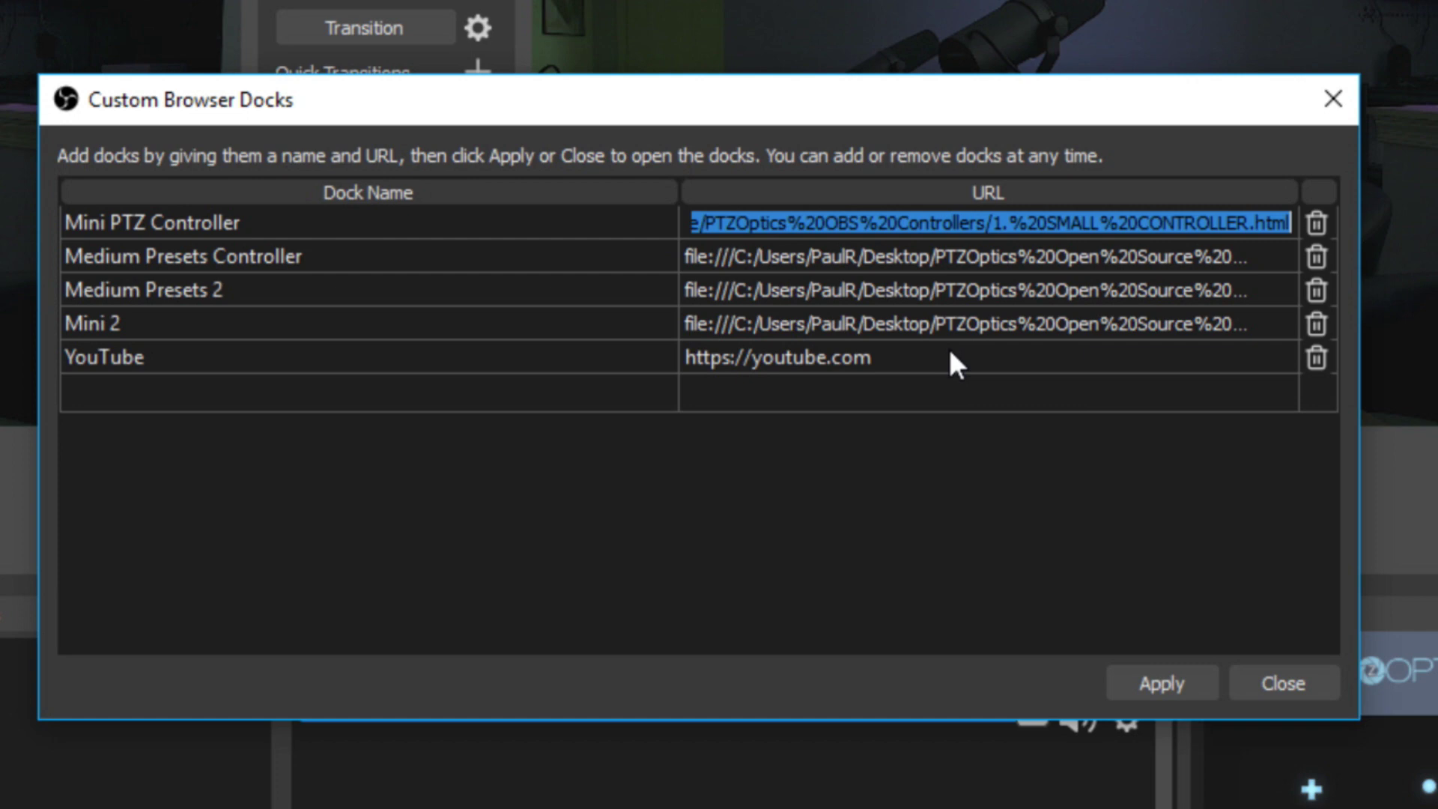
{"action": "double_click", "coordinate": [924, 356]}
{"action": "key", "text": "ctrl+c"}
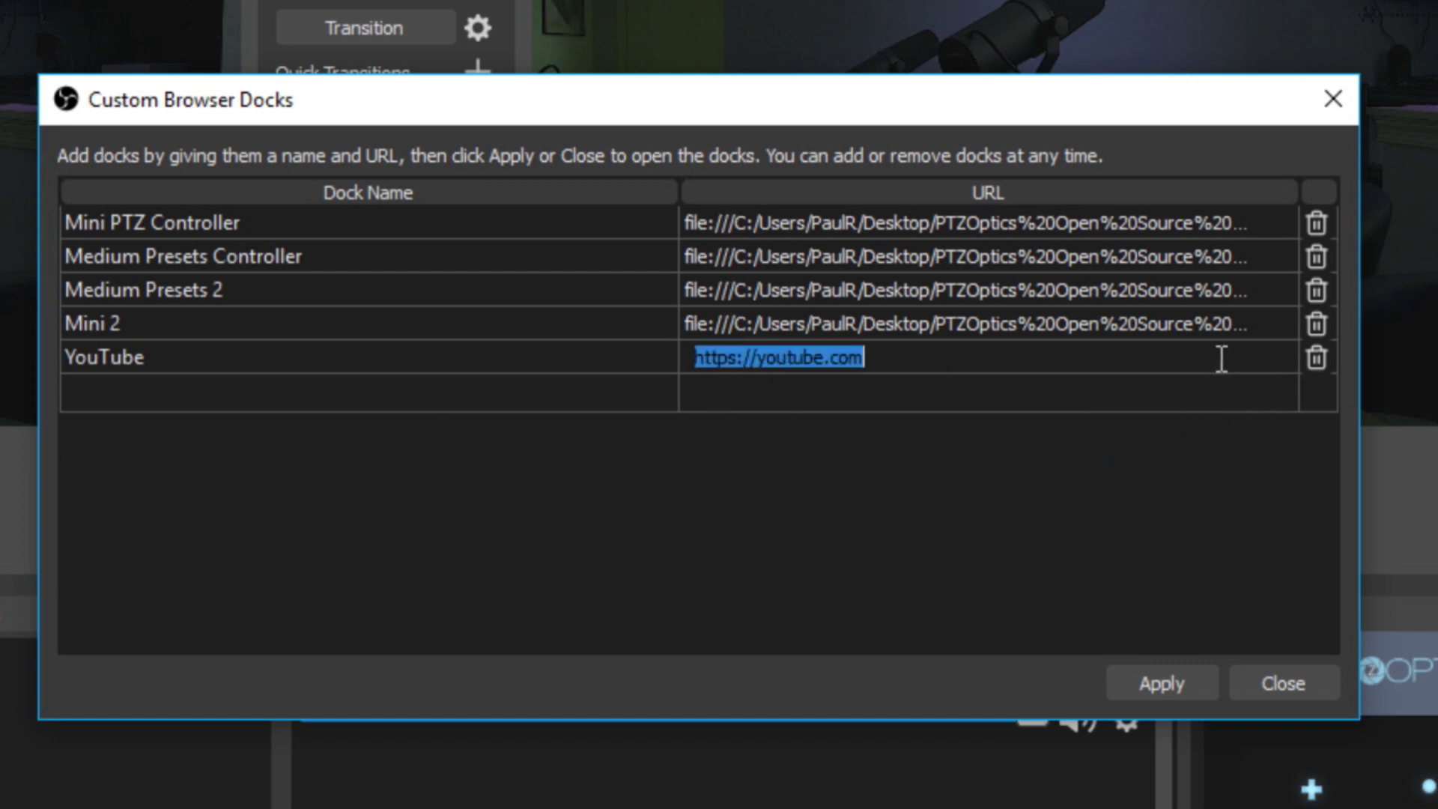
{"action": "left_click", "coordinate": [1317, 358]}
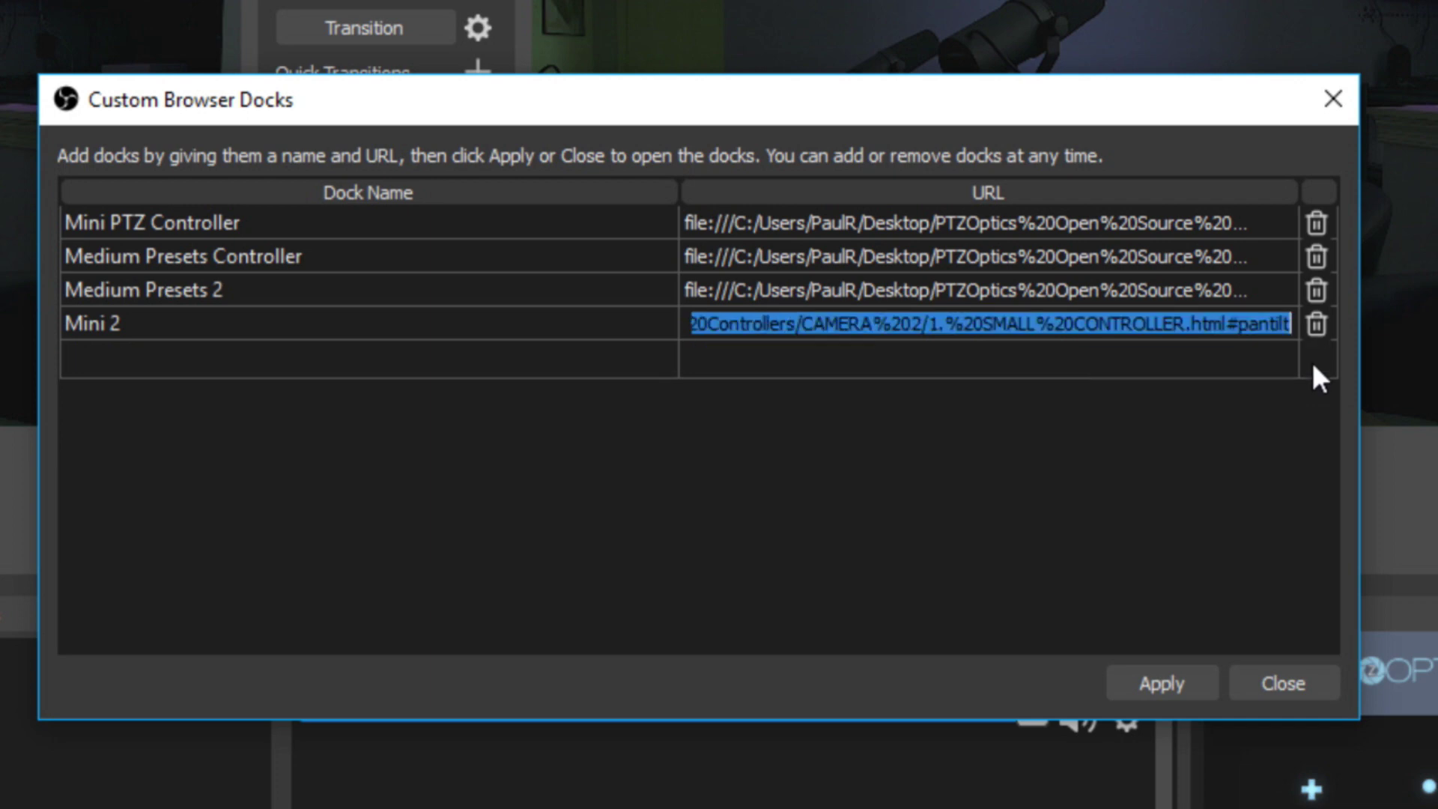
{"action": "double_click", "coordinate": [554, 357]}
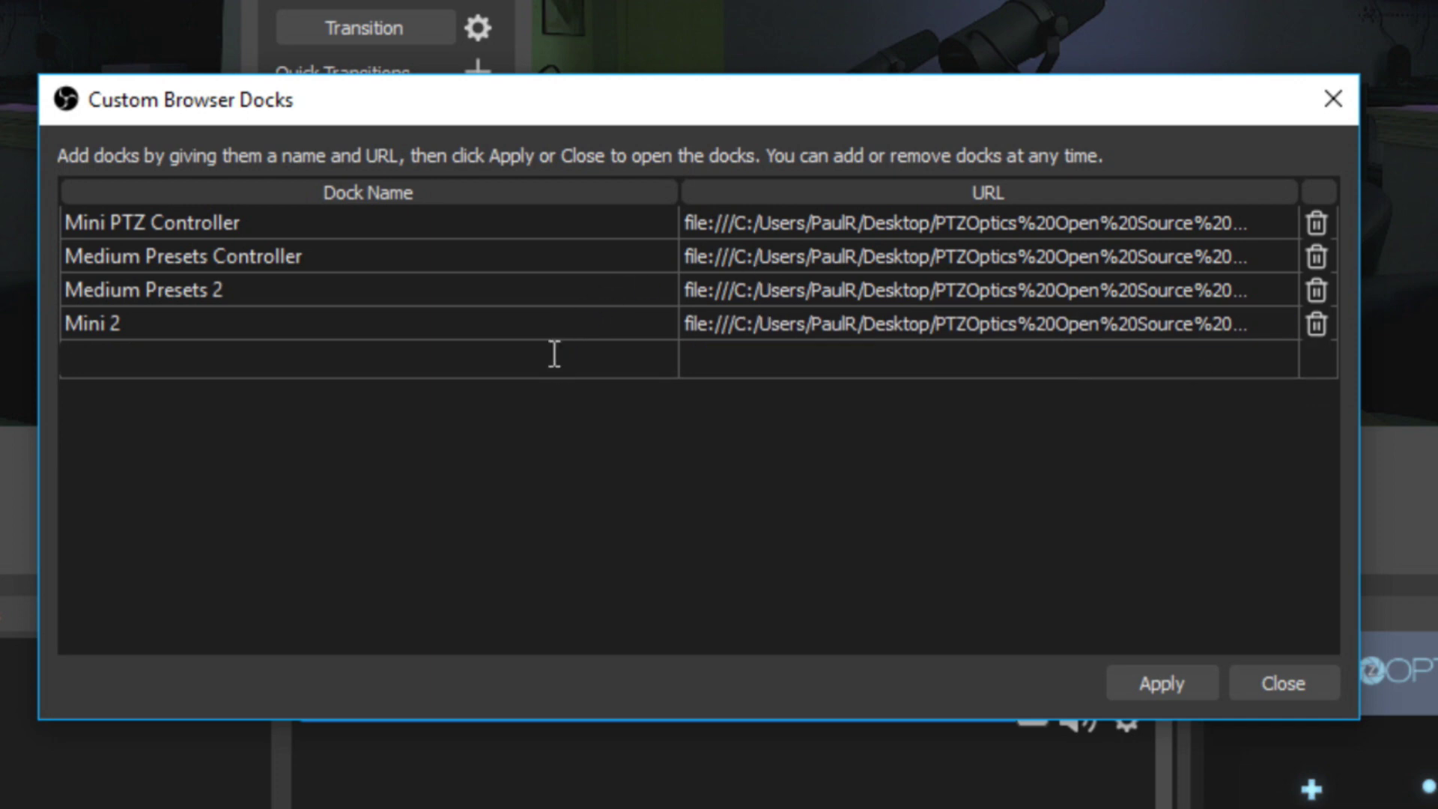
{"action": "type", "text": "YouTube"}
{"action": "key", "text": "Tab"}
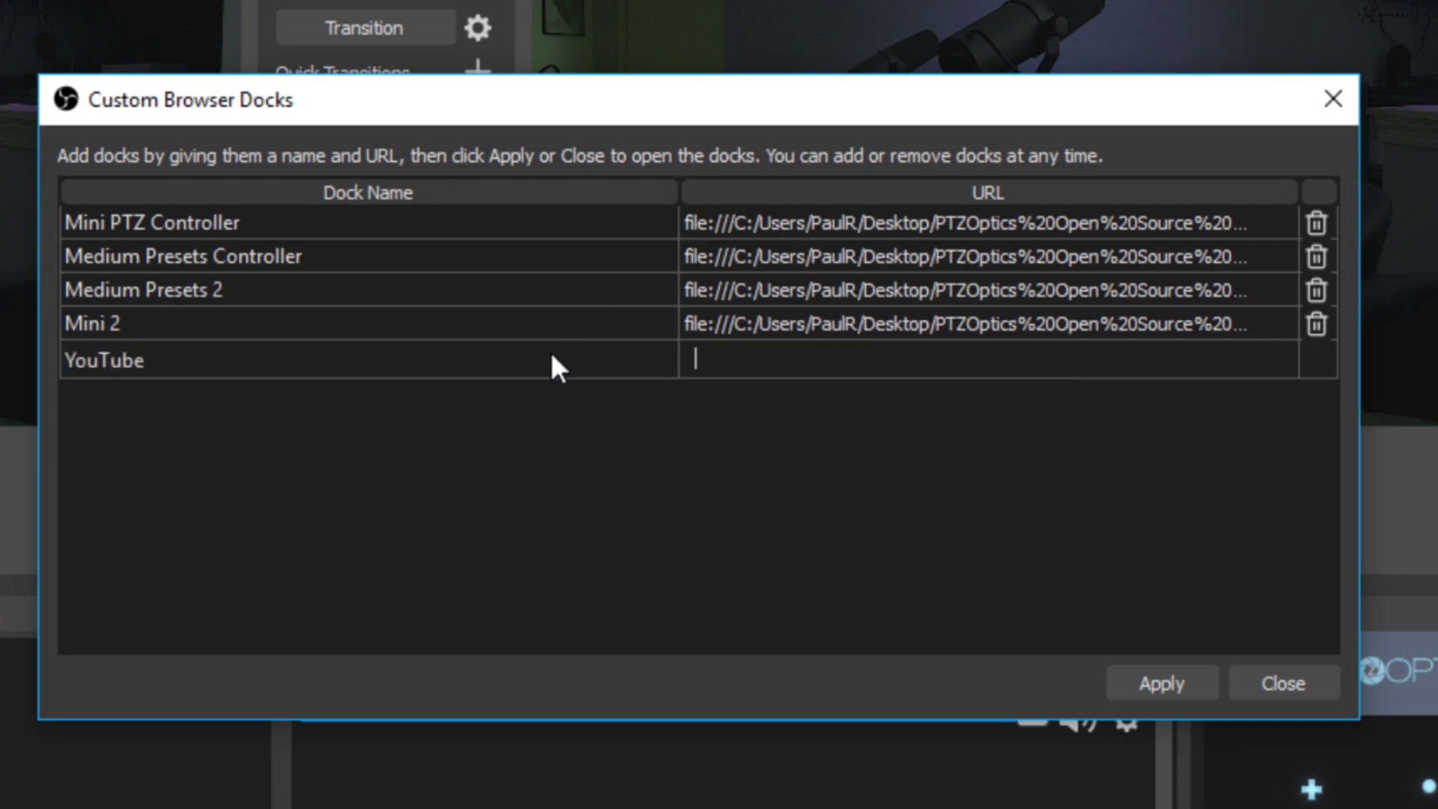
{"action": "key", "text": "ctrl+v"}
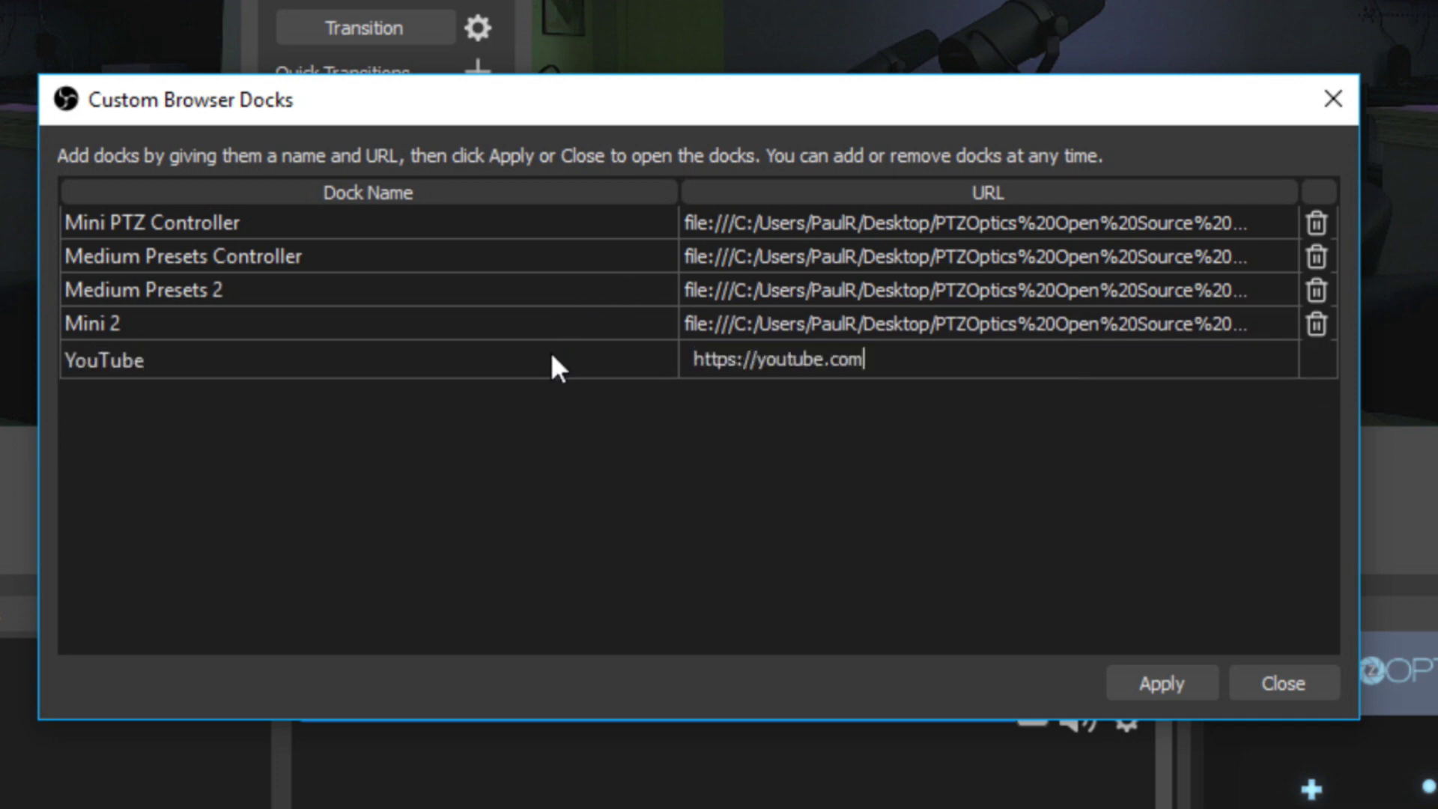
Step: Apply the docks and dock the floating YouTube window at the top right
{"action": "left_click", "coordinate": [1136, 678]}
{"action": "left_click_drag", "start_coordinate": [841, 3], "coordinate": [978, 98]}
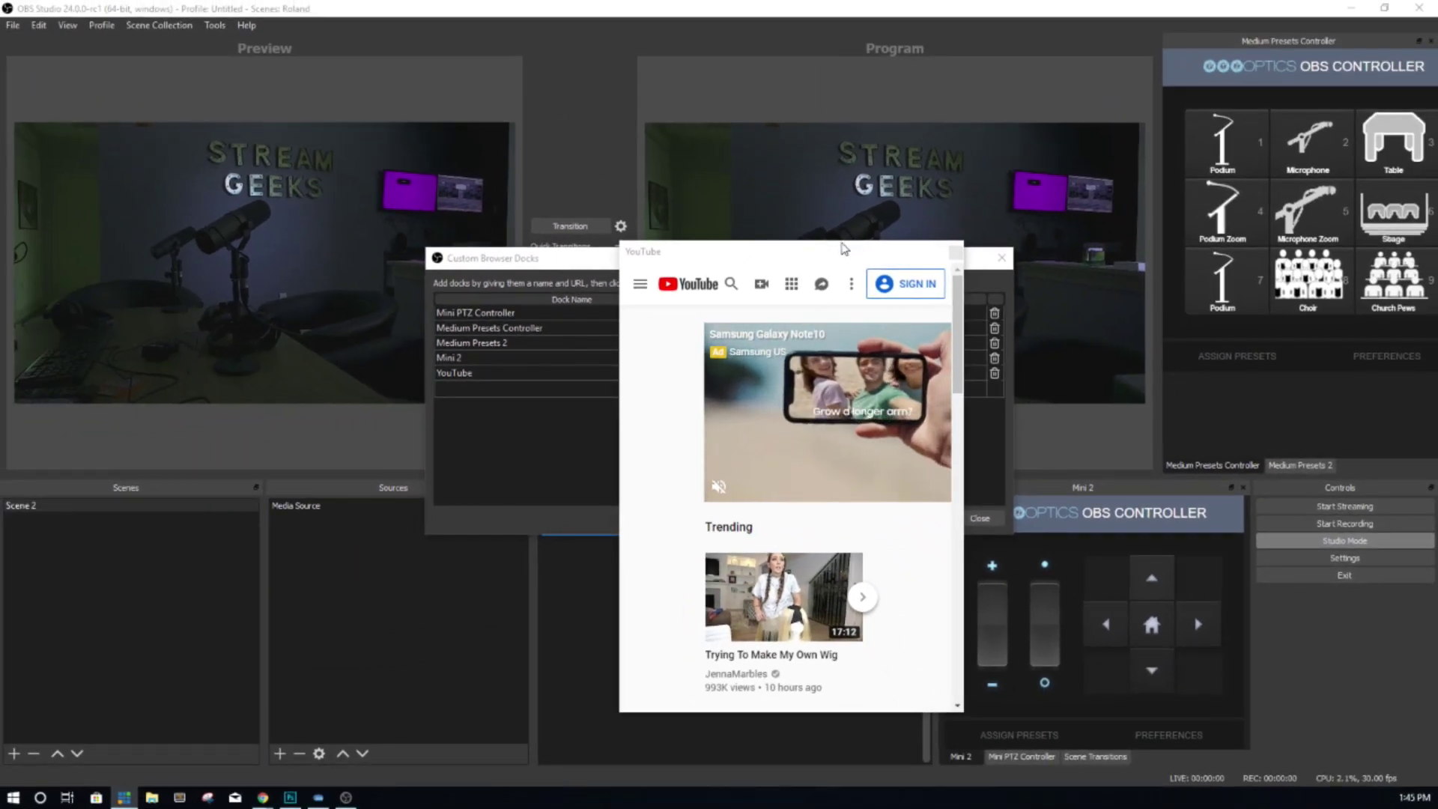
{"action": "left_click_drag", "start_coordinate": [842, 250], "coordinate": [1353, 150]}
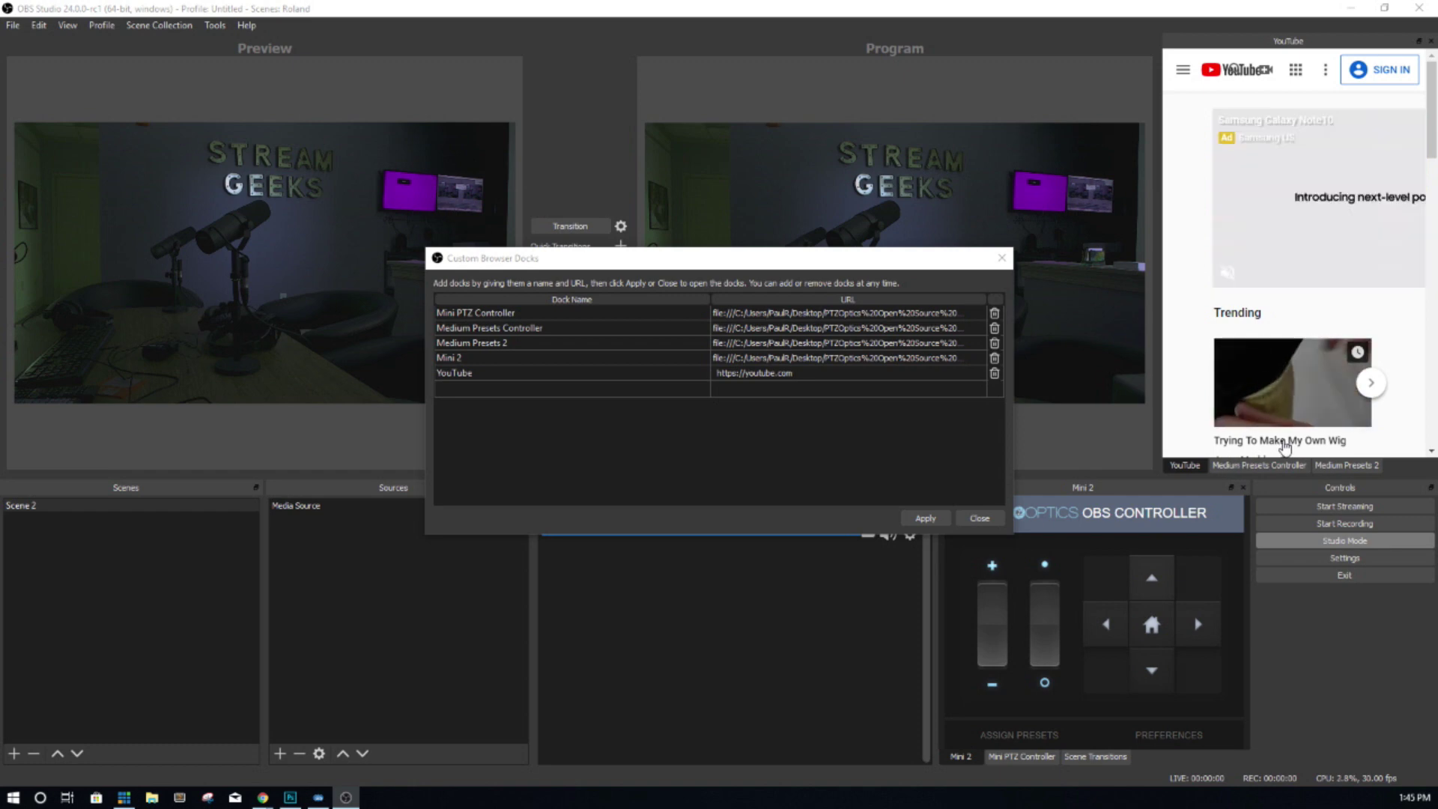
Step: Cycle through the Medium Presets tabs, return to YouTube, and widen its dock
{"action": "left_click", "coordinate": [1250, 466]}
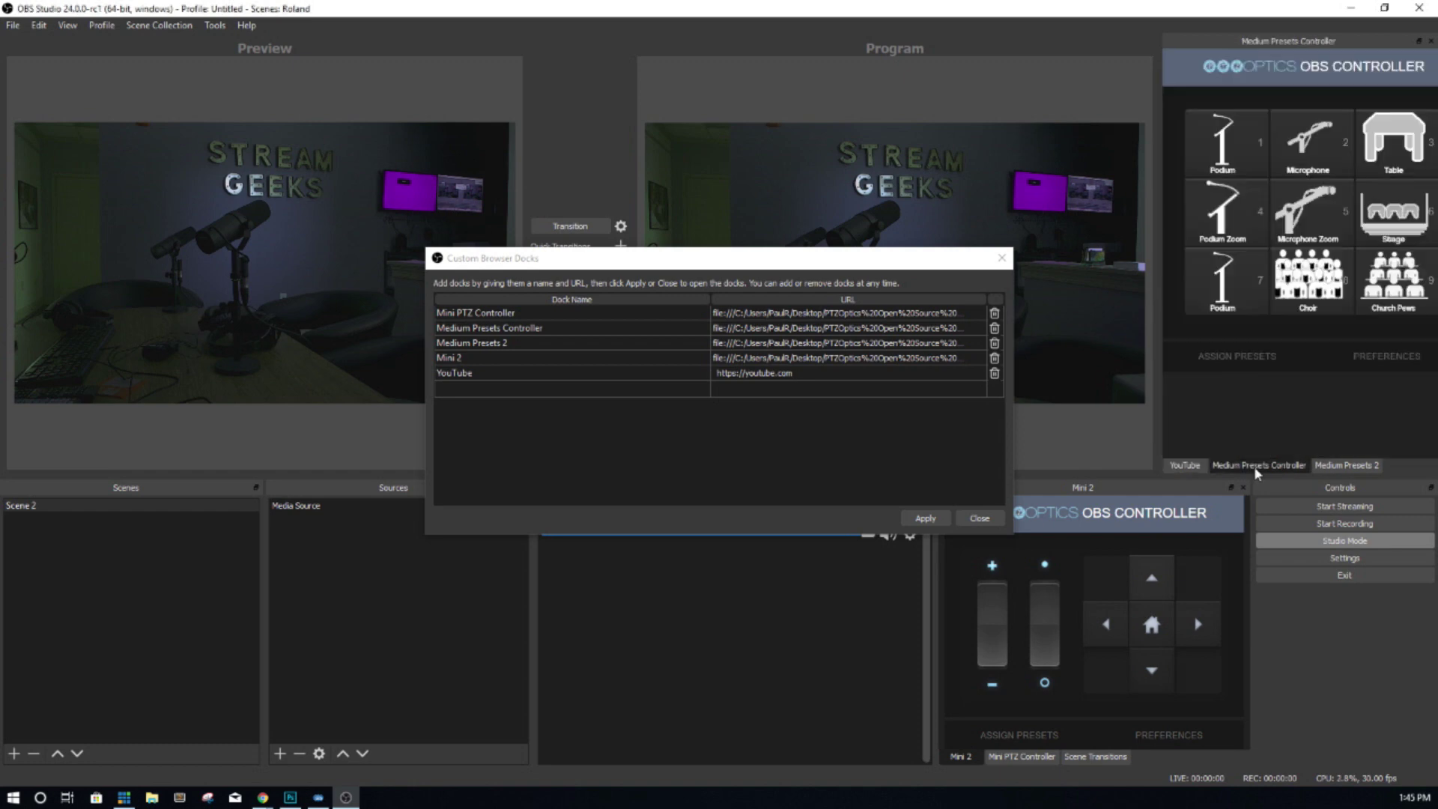
{"action": "left_click", "coordinate": [1361, 472]}
{"action": "left_click", "coordinate": [1270, 466]}
{"action": "left_click", "coordinate": [1198, 462]}
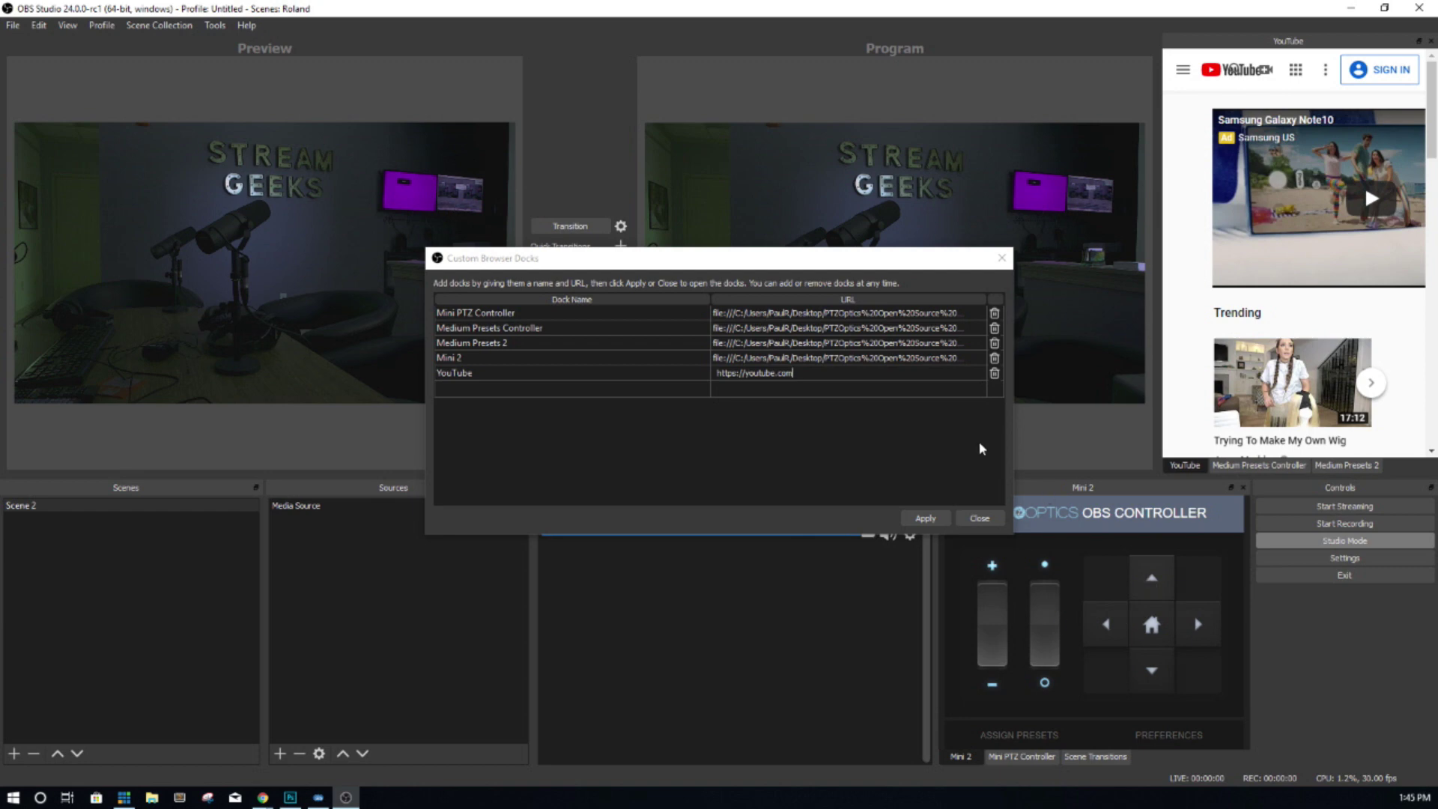
{"action": "left_click_drag", "start_coordinate": [1436, 107], "coordinate": [1290, 114]}
Step: Widen the YouTube dock, search for 'live', and open the first live stream
{"action": "left_click_drag", "start_coordinate": [1162, 97], "coordinate": [833, 113]}
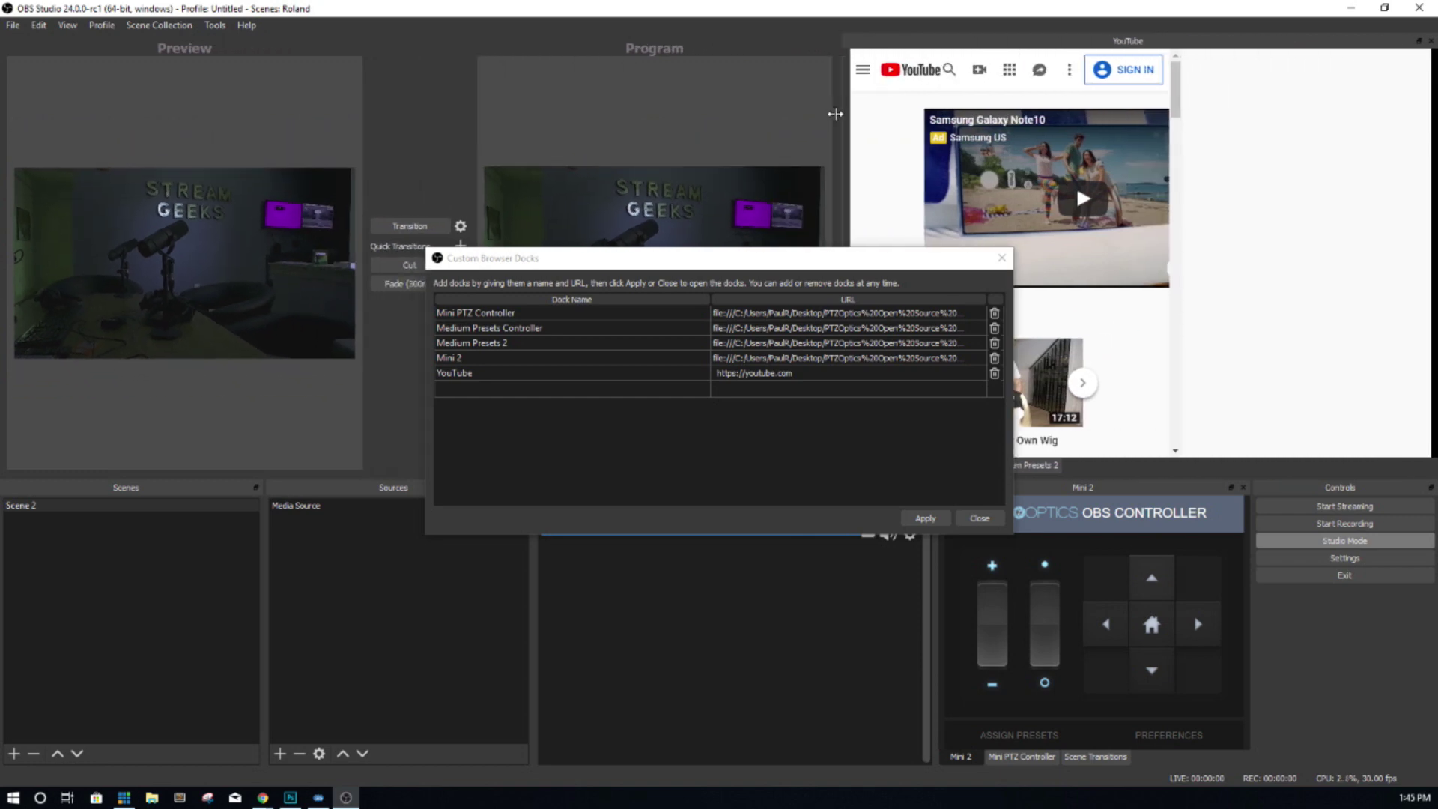
{"action": "left_click", "coordinate": [1080, 73]}
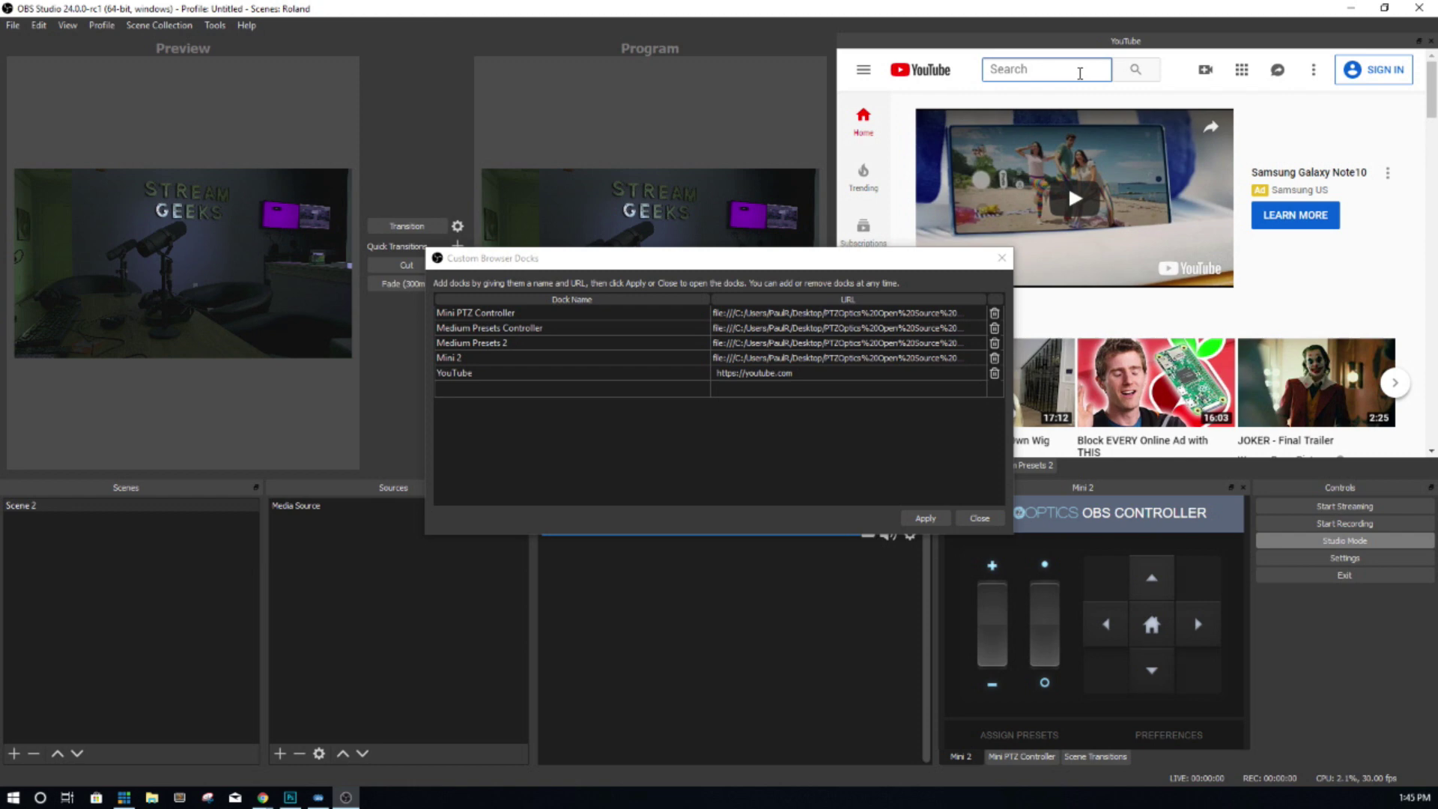
{"action": "type", "text": "live"}
{"action": "key", "text": "Return"}
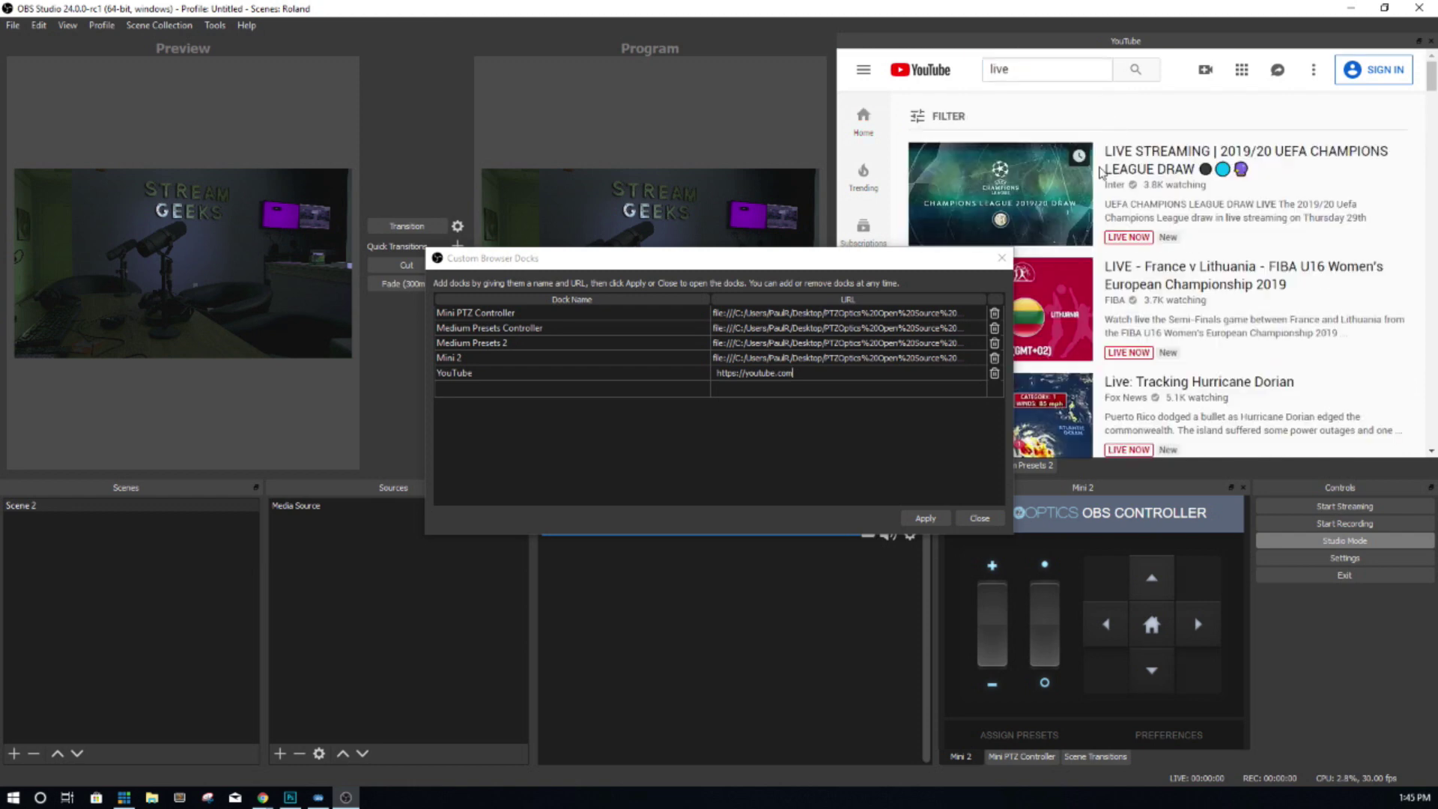
{"action": "left_click", "coordinate": [1054, 221]}
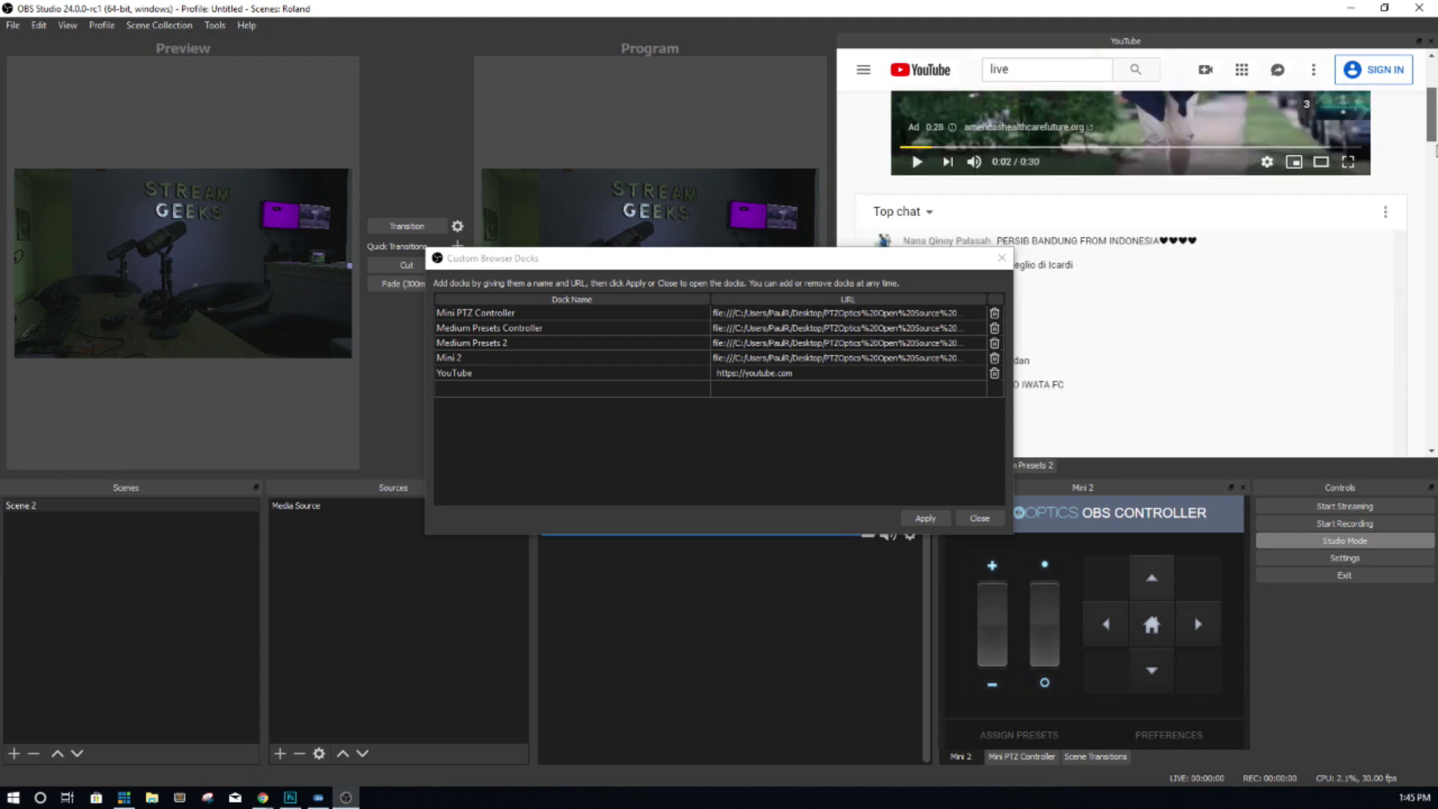
Step: Pop out the stream's live chat and move its window to the upper right
{"action": "scroll", "coordinate": [1431, 97], "scroll_direction": "down", "scroll_amount": 3}
{"action": "scroll", "coordinate": [1408, 150], "scroll_direction": "up", "scroll_amount": 1}
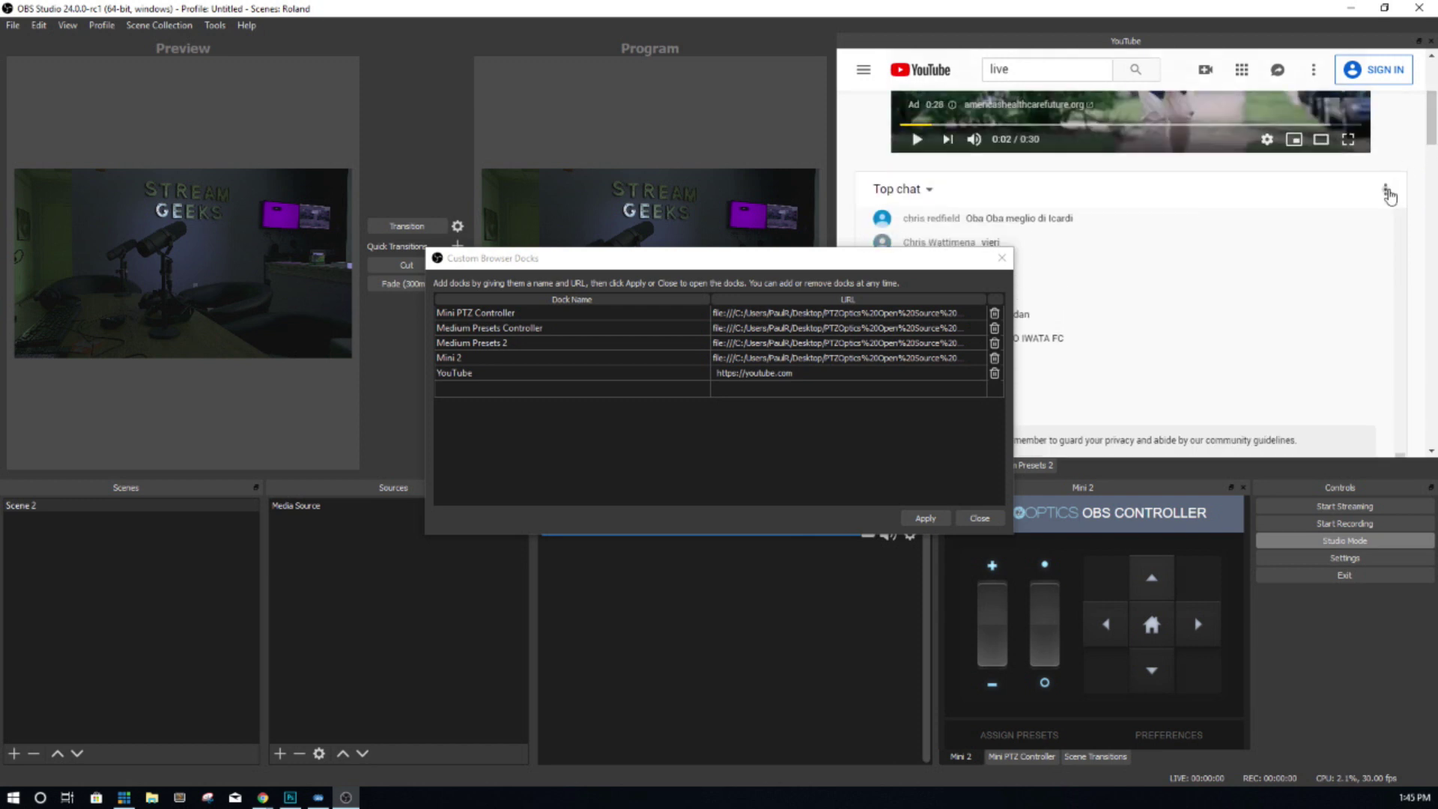
{"action": "left_click", "coordinate": [1385, 189]}
{"action": "left_click", "coordinate": [1319, 252]}
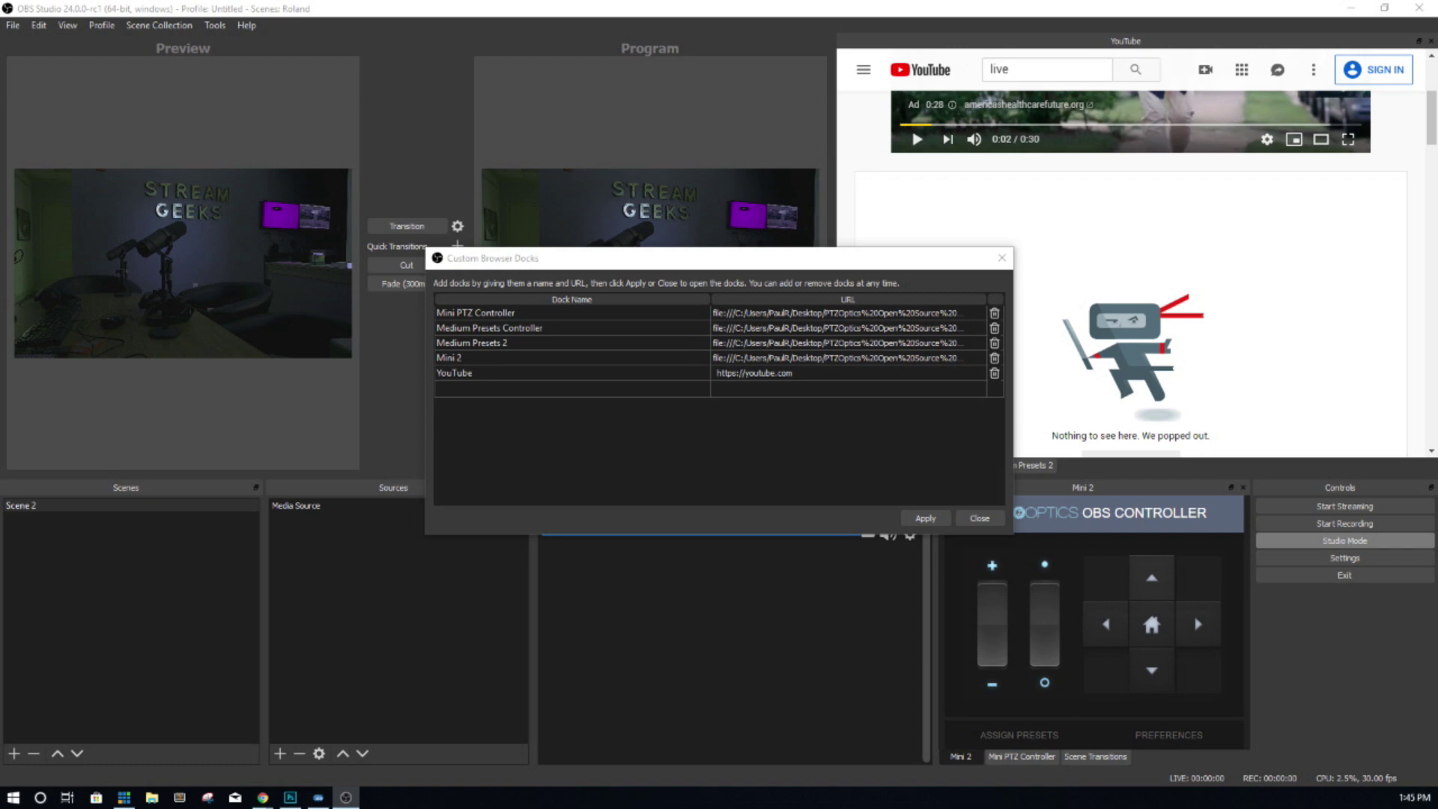
{"action": "left_click_drag", "start_coordinate": [187, 124], "coordinate": [1110, 81]}
Step: Close the popped-out chat window
{"action": "right_click", "coordinate": [1142, 81]}
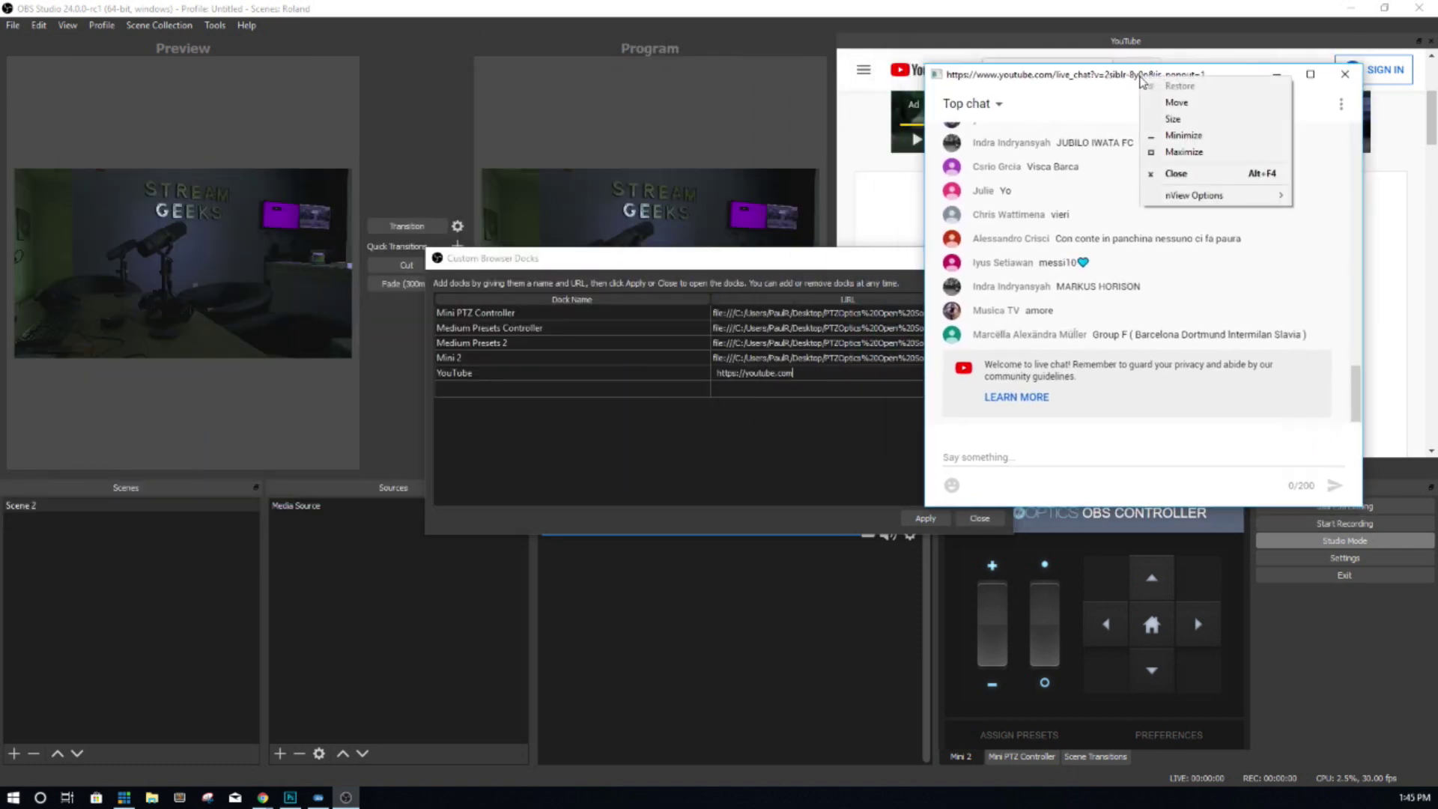
{"action": "left_click", "coordinate": [1136, 82]}
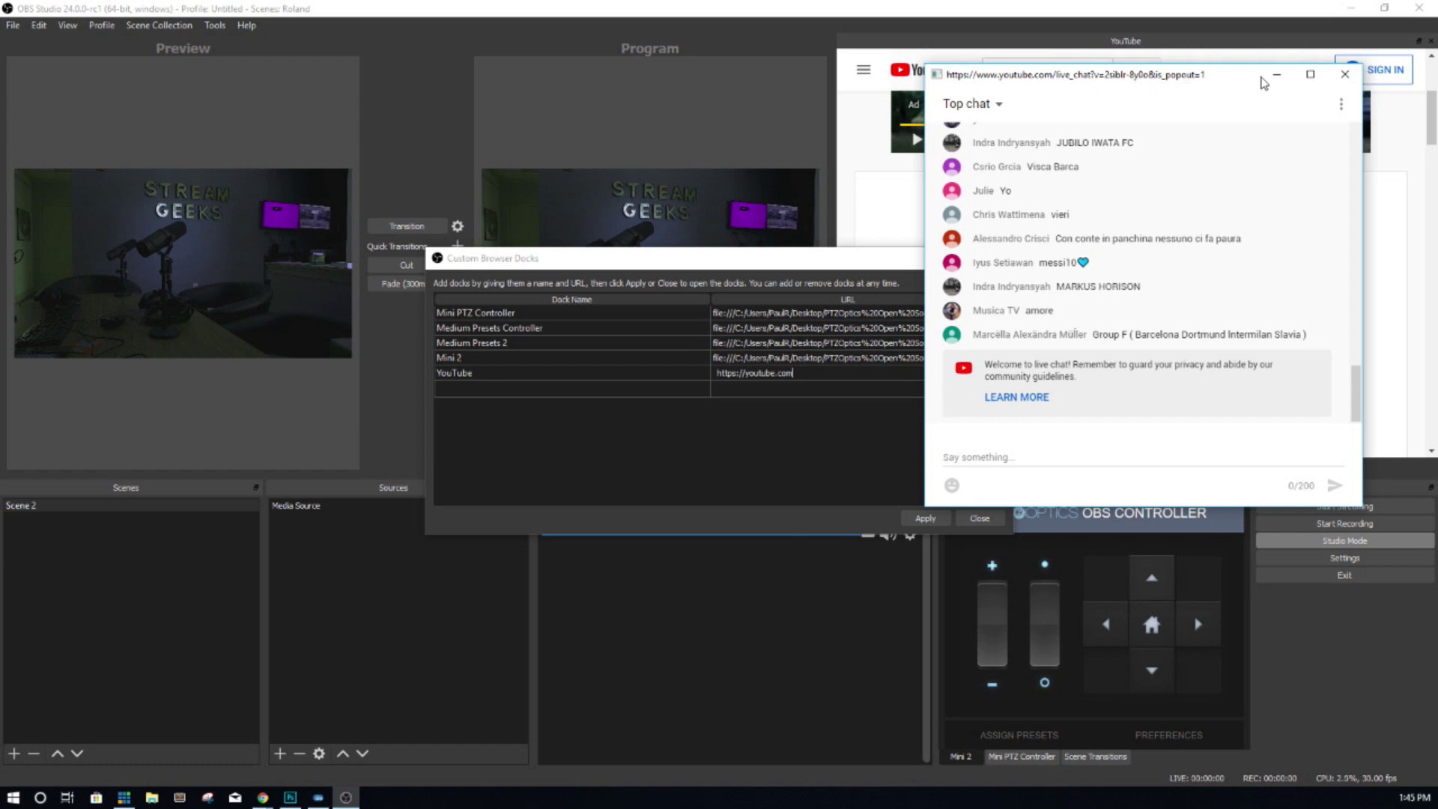
{"action": "left_click", "coordinate": [1345, 74]}
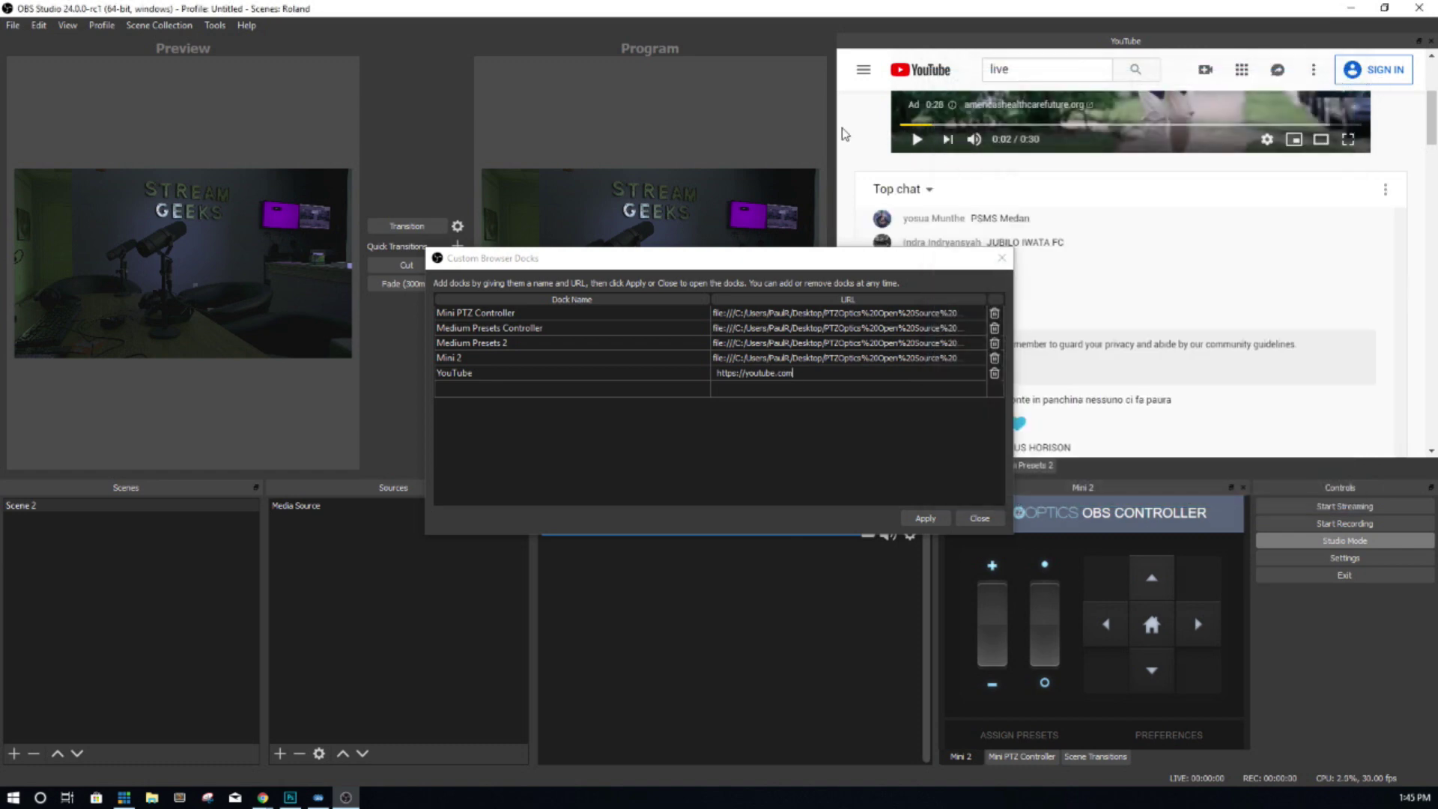
Step: Narrow the YouTube dock so the preview and program panes get wider
{"action": "left_click_drag", "start_coordinate": [834, 129], "coordinate": [1180, 130]}
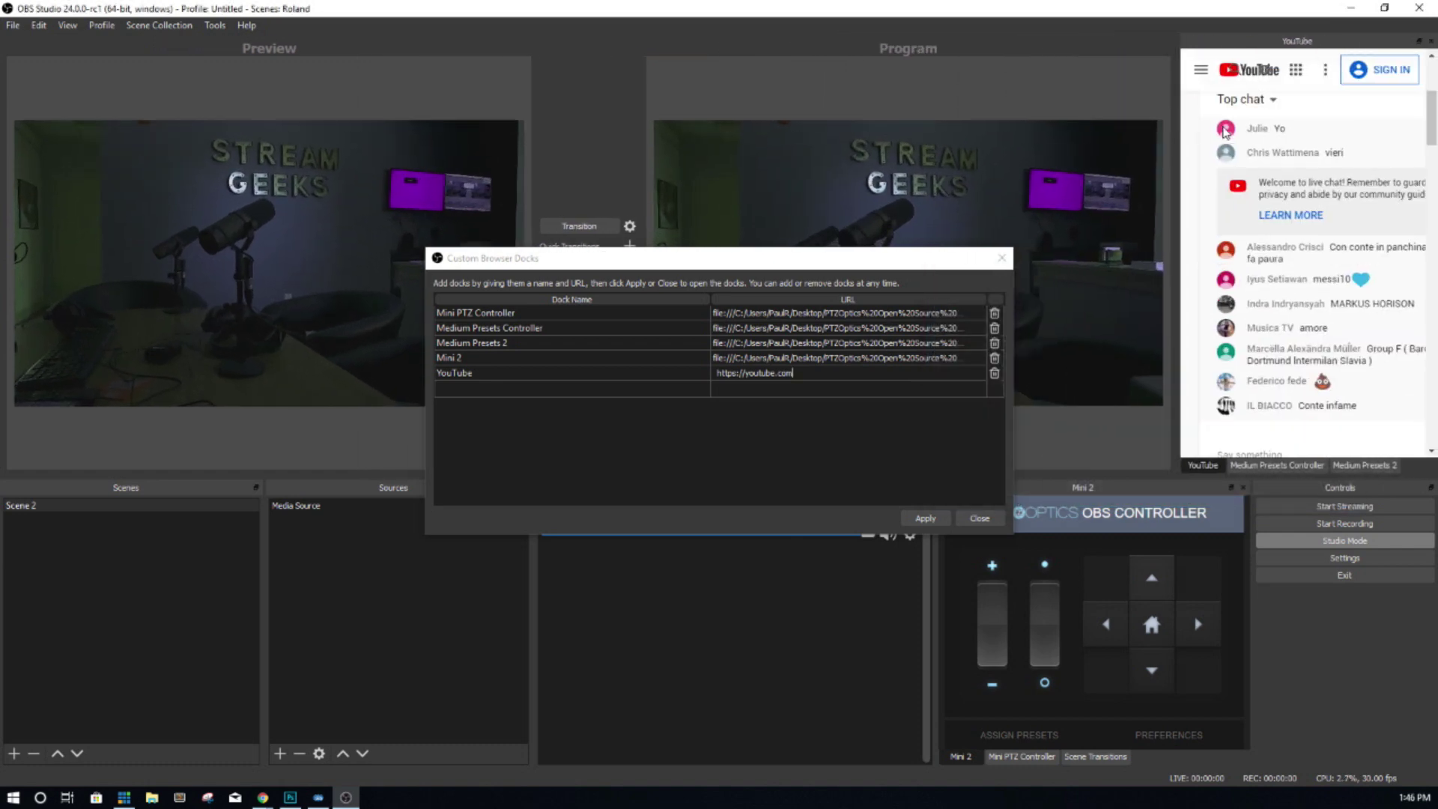
{"action": "left_click_drag", "start_coordinate": [1435, 114], "coordinate": [1435, 118]}
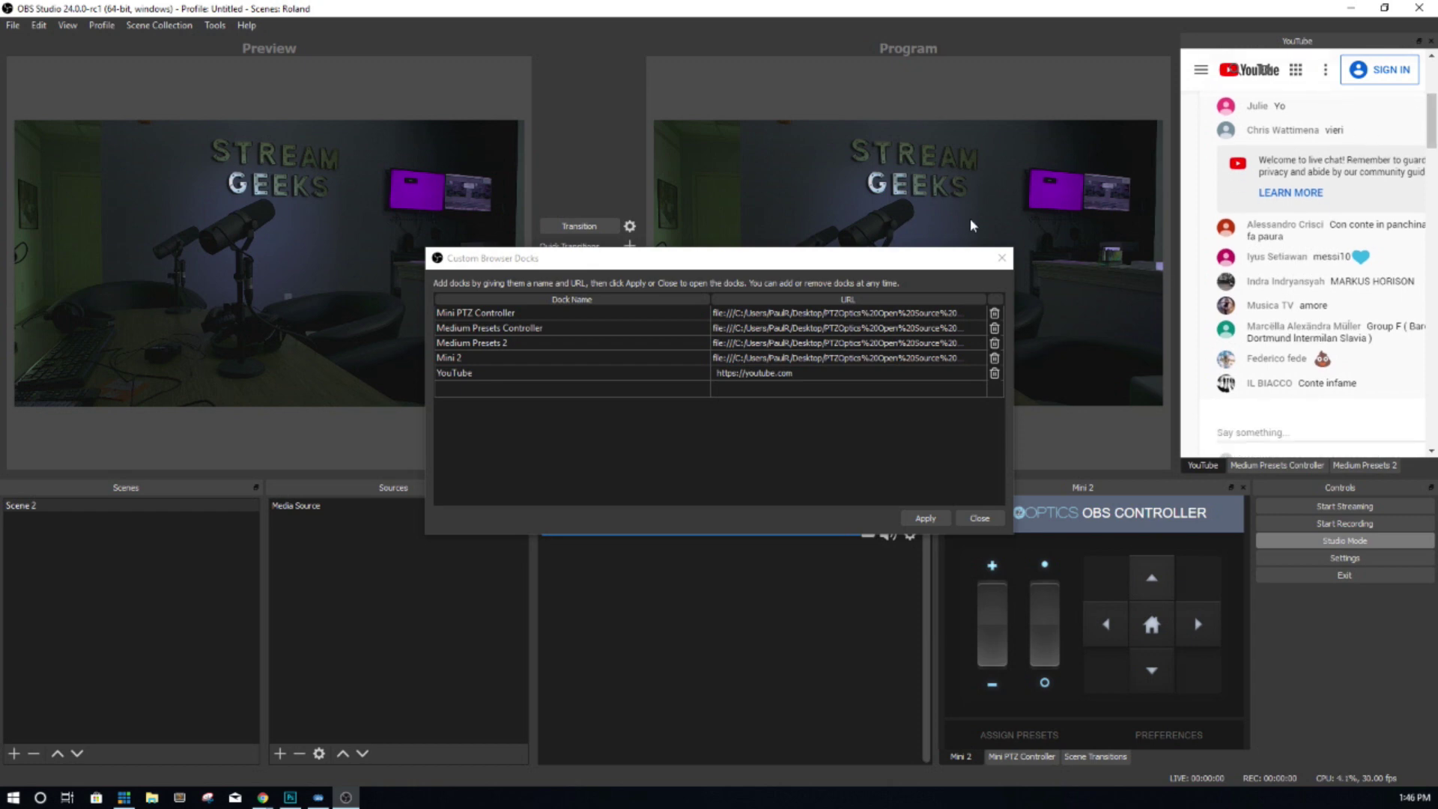
{"action": "left_click", "coordinate": [1002, 258]}
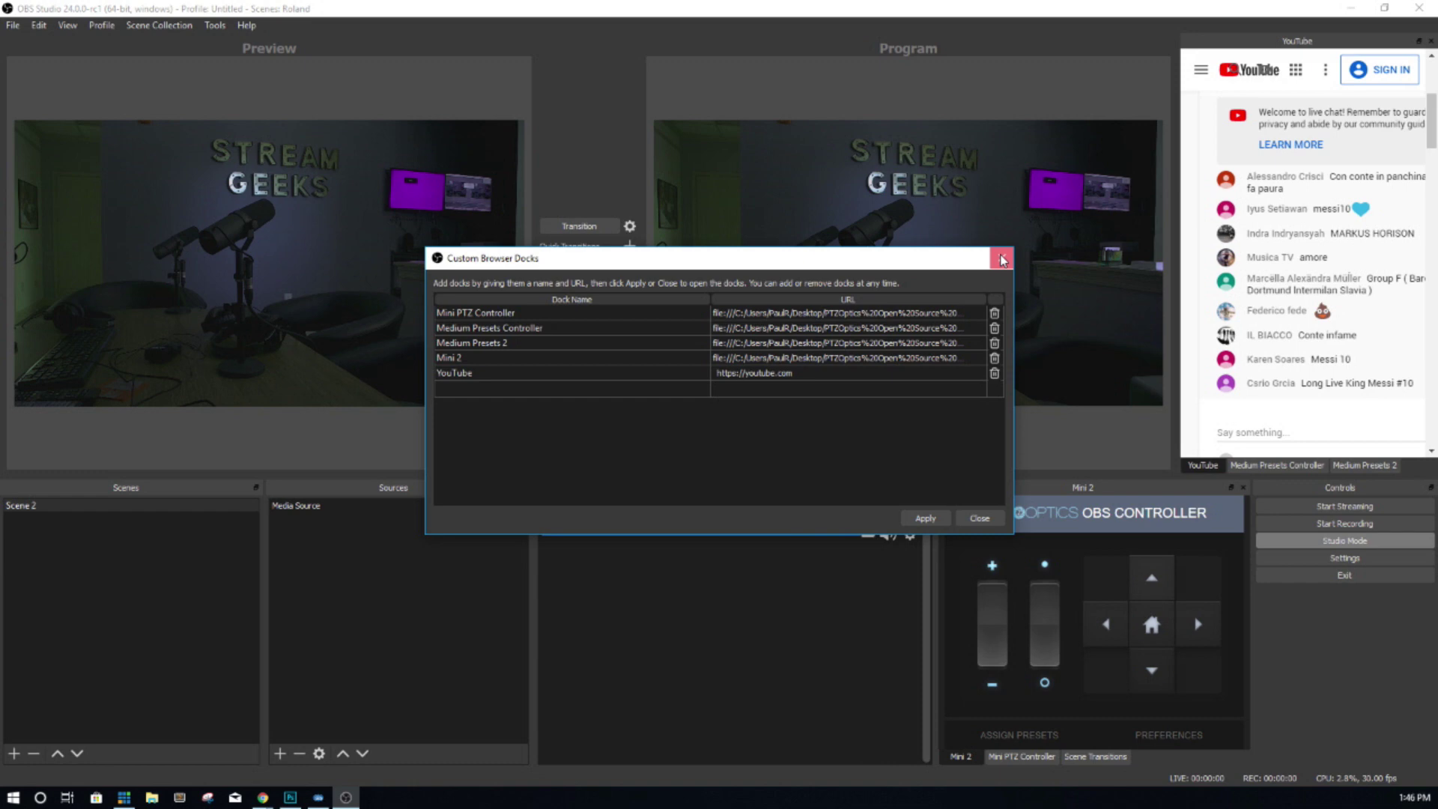
Step: Close the Custom Browser Docks dialog and pan the PTZ camera left
{"action": "left_click", "coordinate": [1003, 259]}
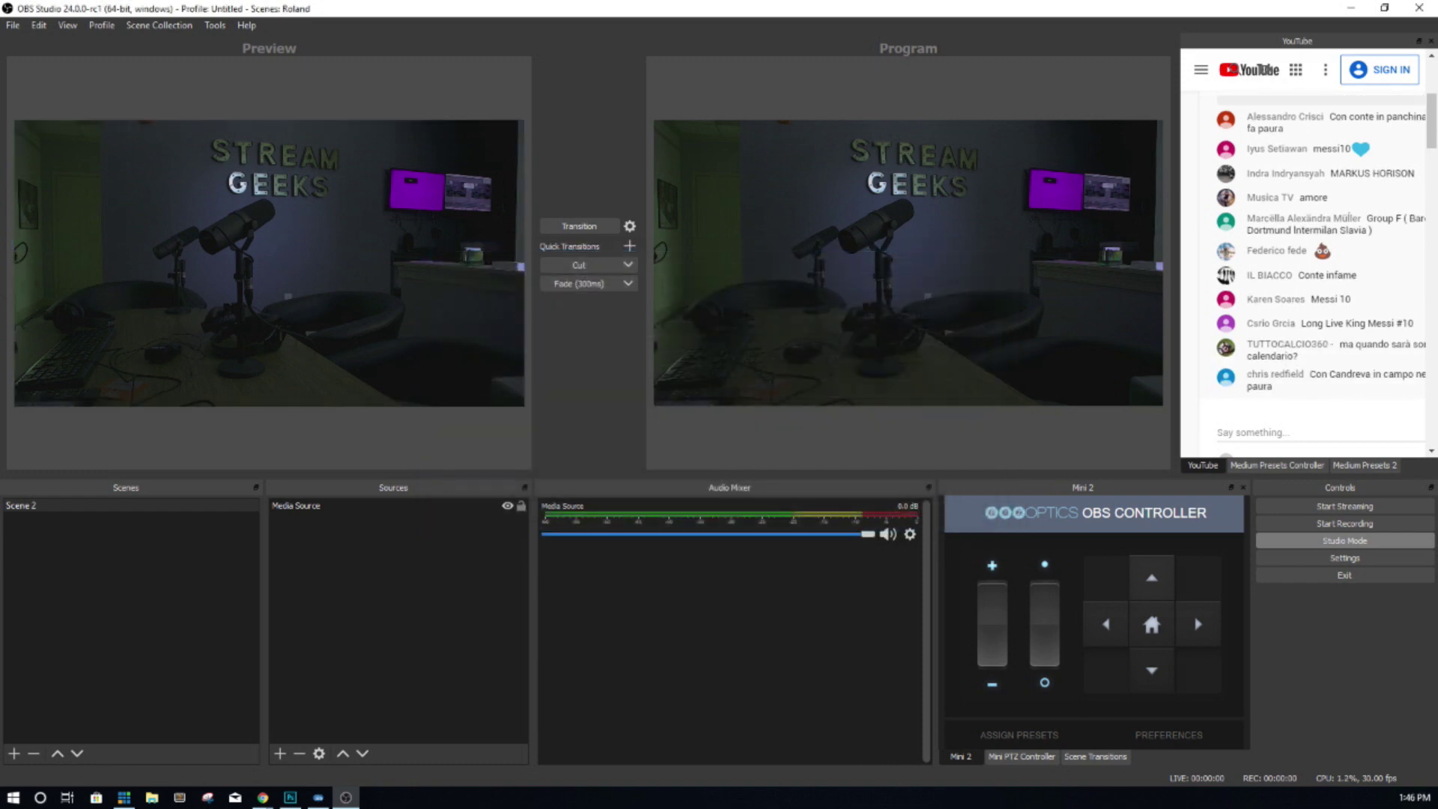
{"action": "left_click", "coordinate": [1118, 639]}
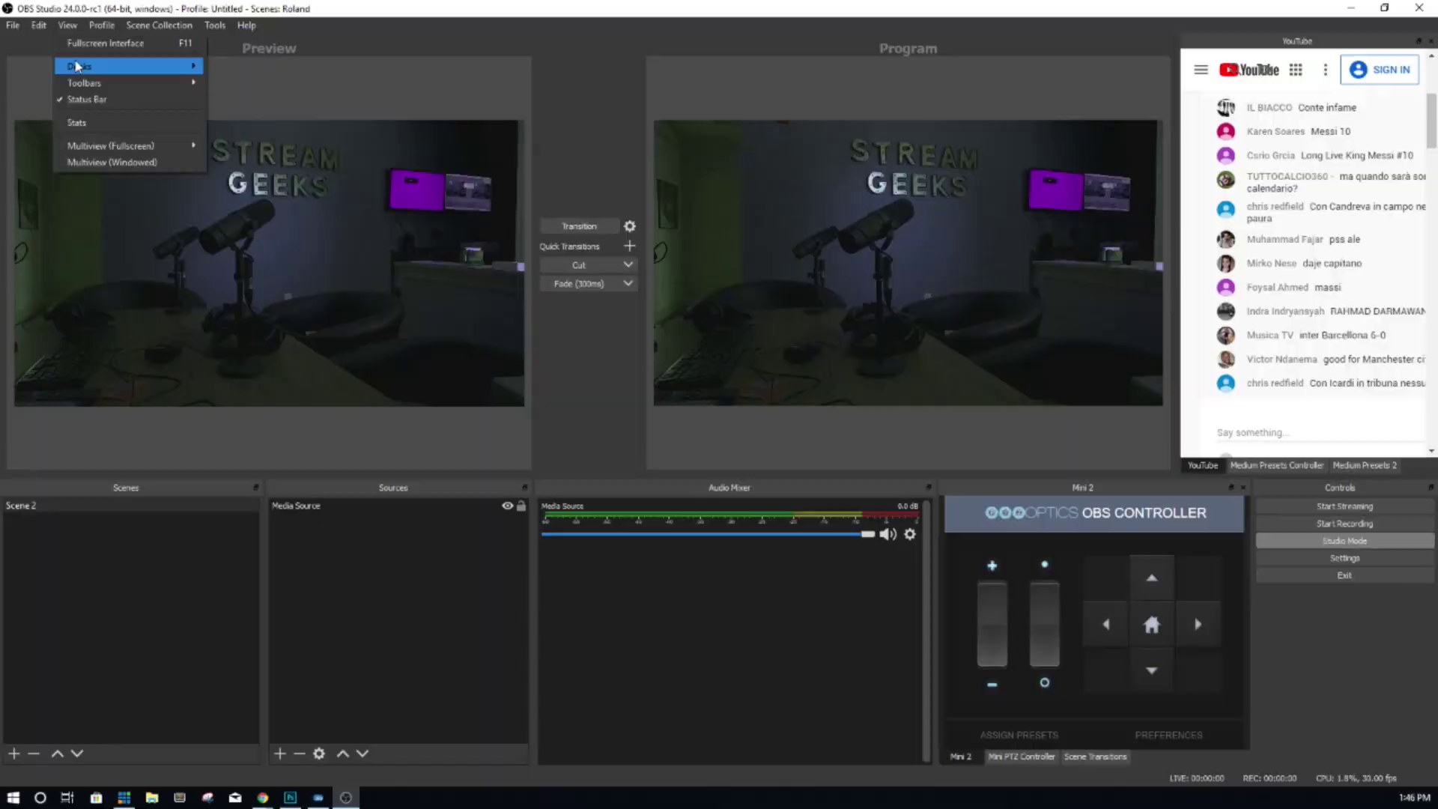
Step: Uncheck YouTube under View > Docks, then reopen View to confirm it's hidden
{"action": "mouse_move", "coordinate": [128, 66]}
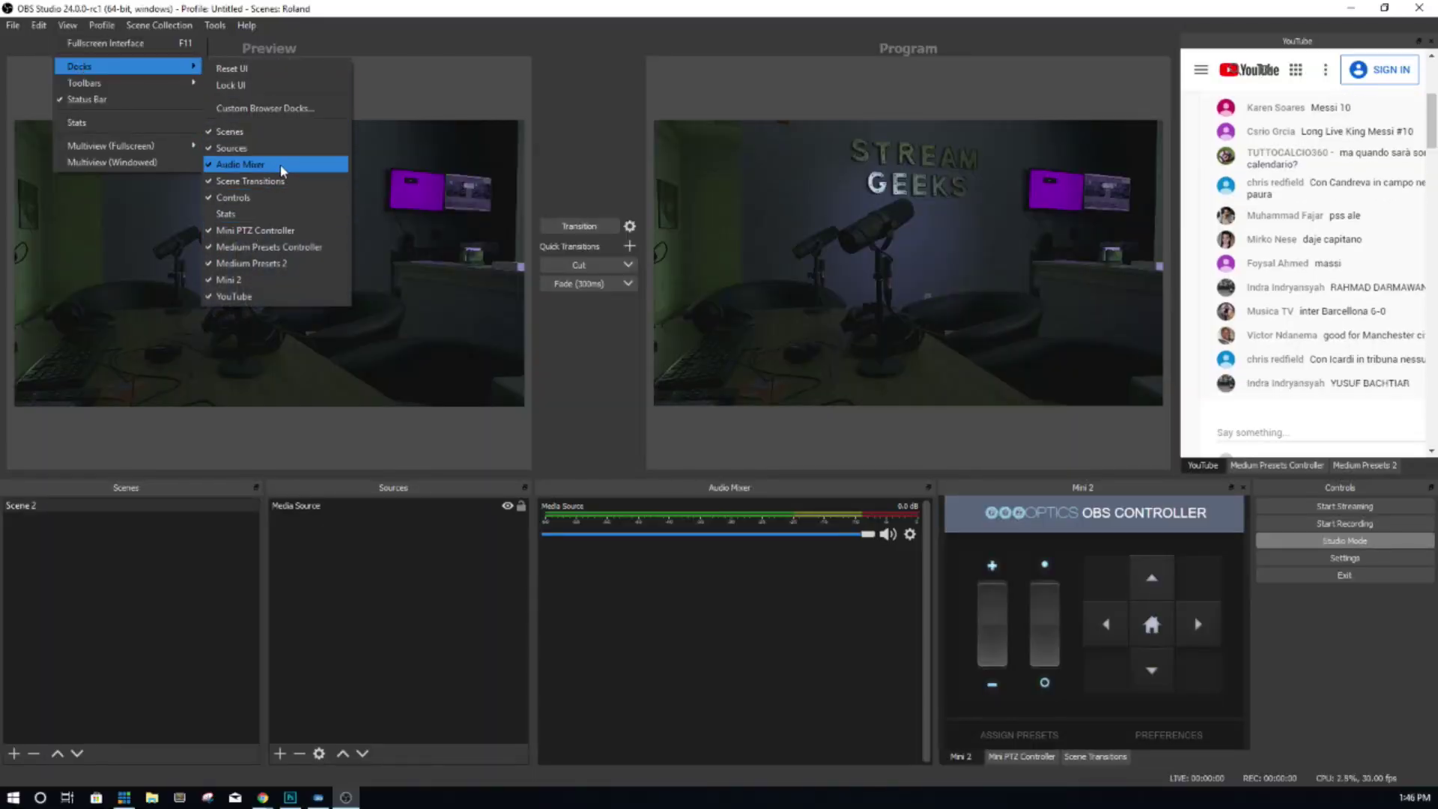
{"action": "left_click", "coordinate": [247, 296]}
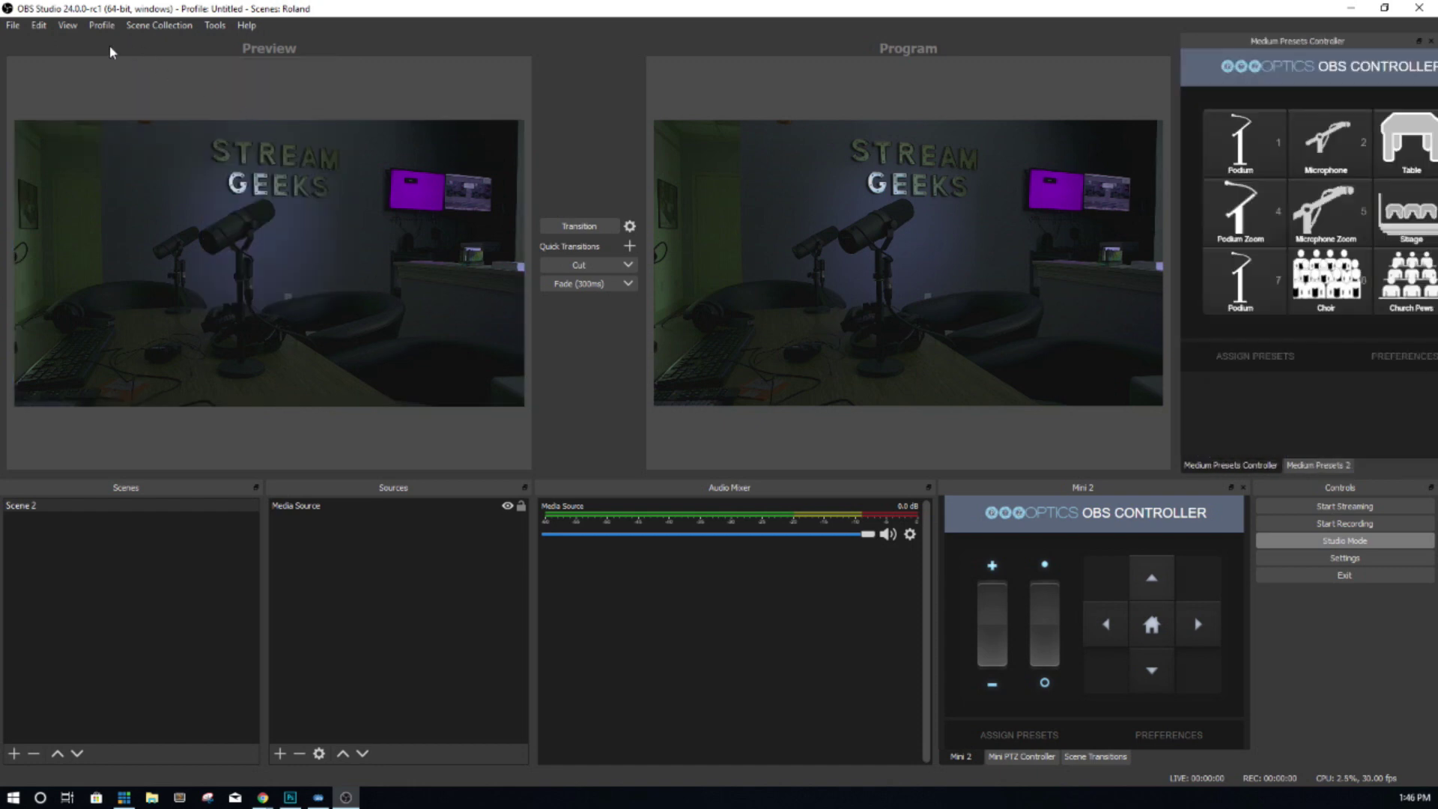
{"action": "left_click", "coordinate": [68, 29]}
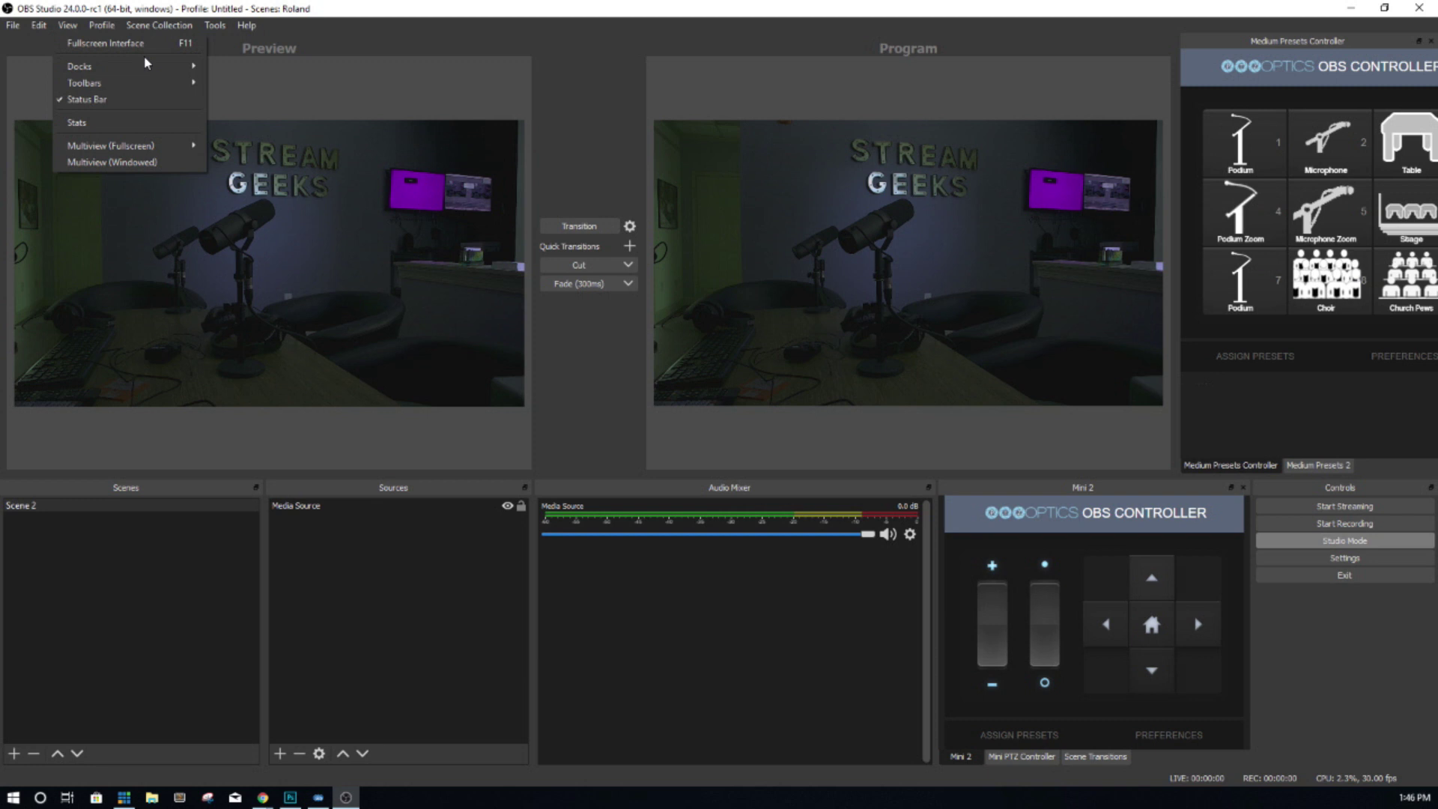